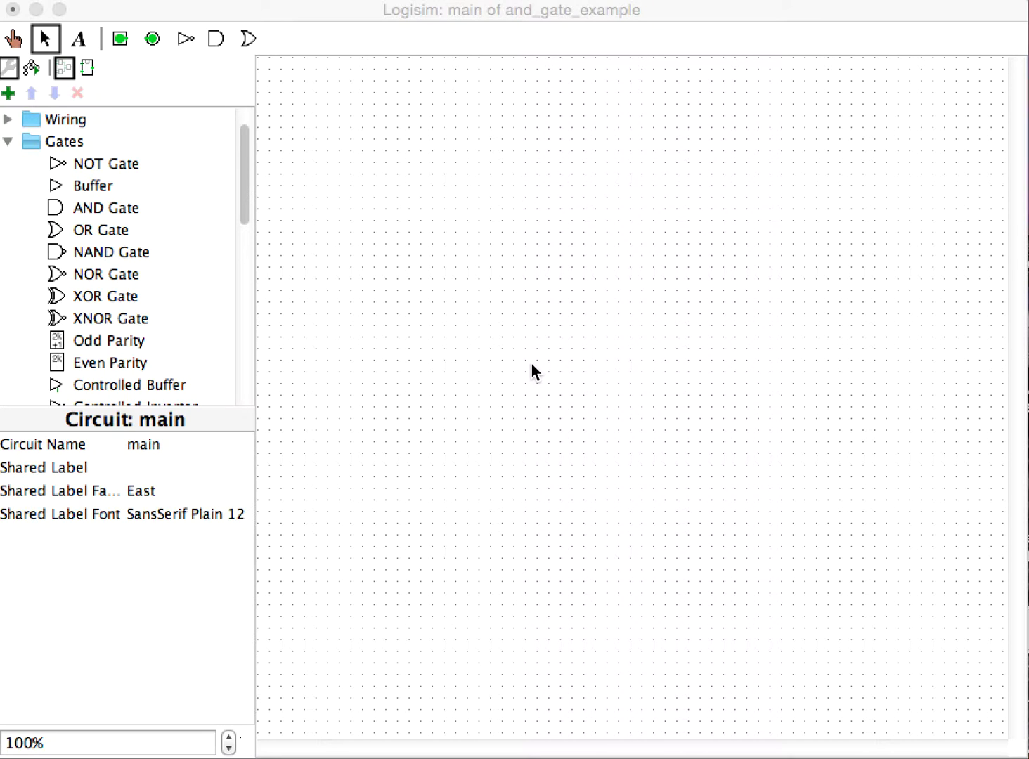
- Place two input pins at the upper left, one below the other
left_click(119, 39)
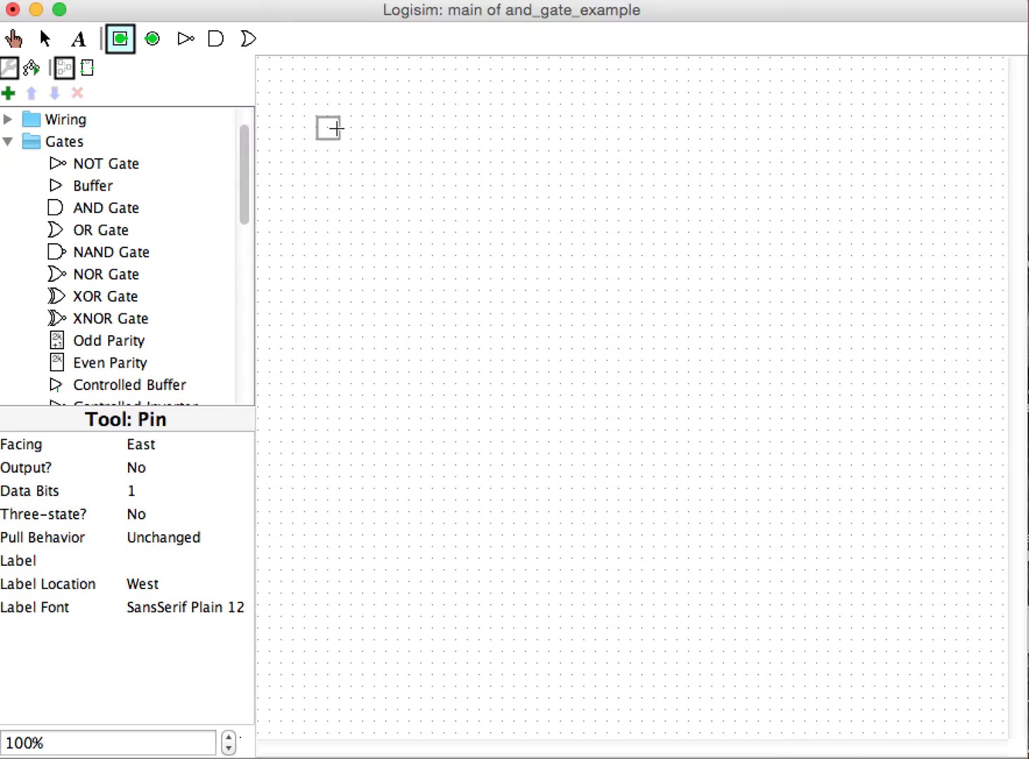
left_click(338, 128)
left_click(118, 38)
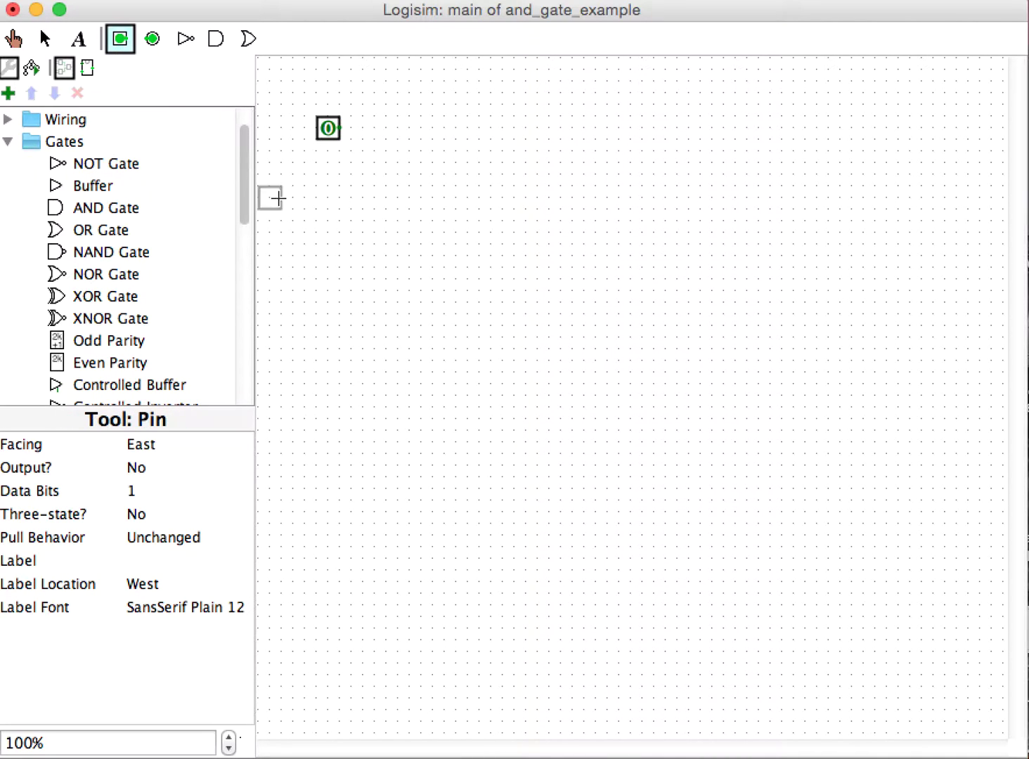
left_click(338, 200)
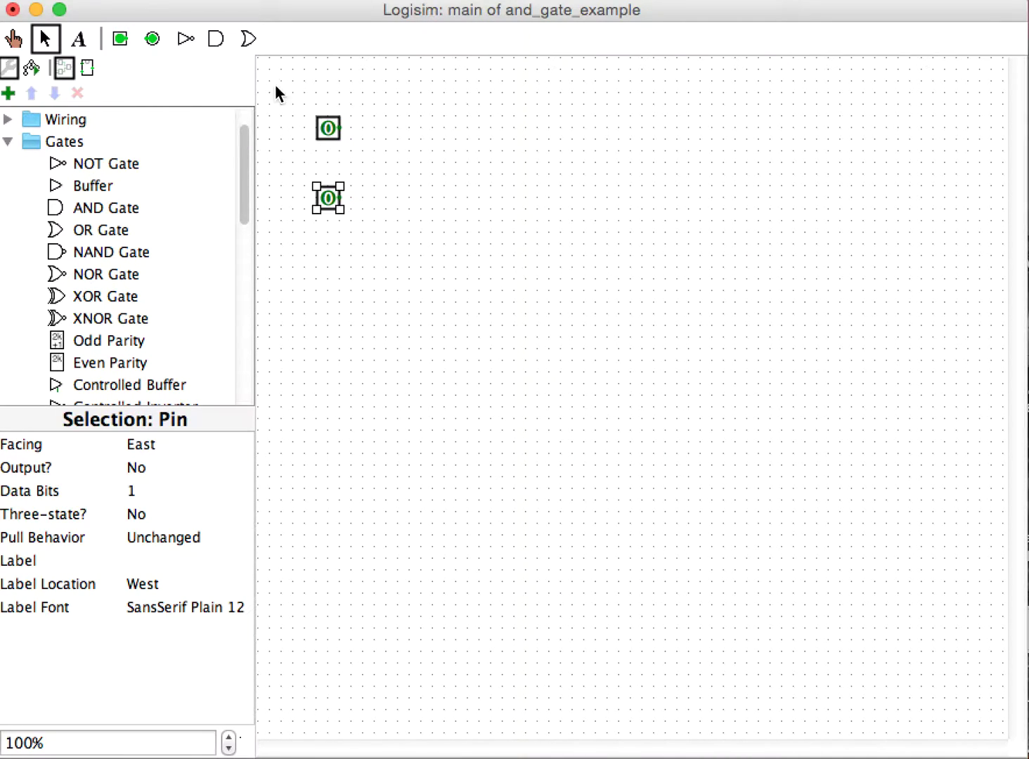
- Add text labels 'In1' and 'In2' for the two pins
left_click(79, 39)
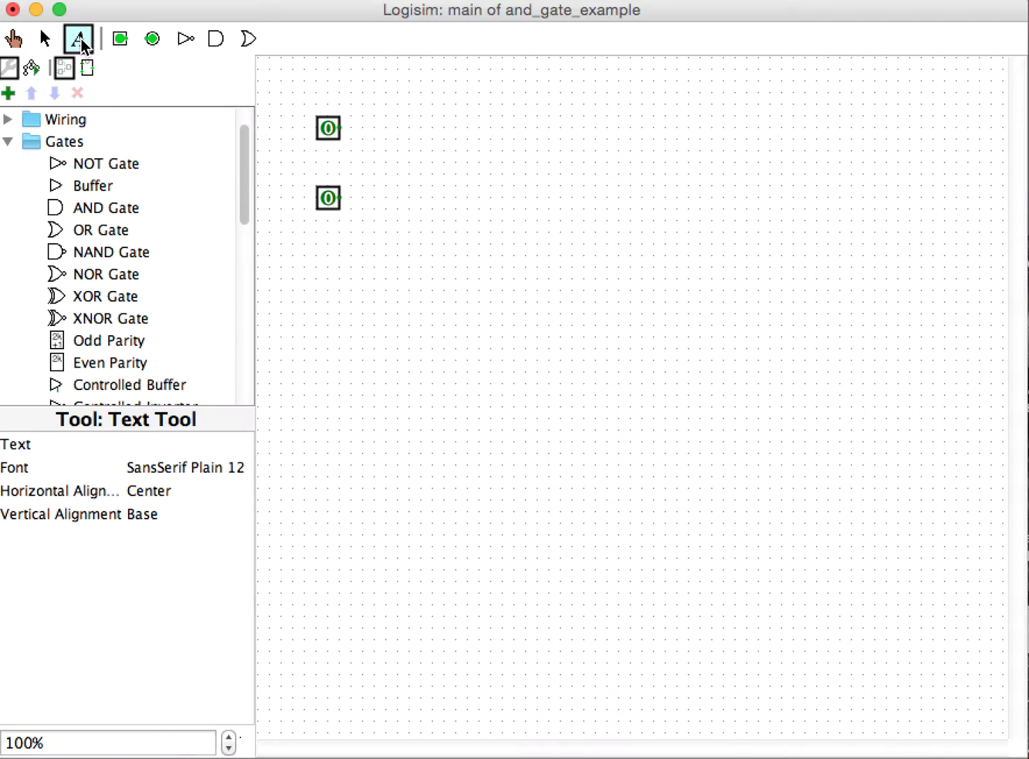
left_click(288, 93)
type("In1")
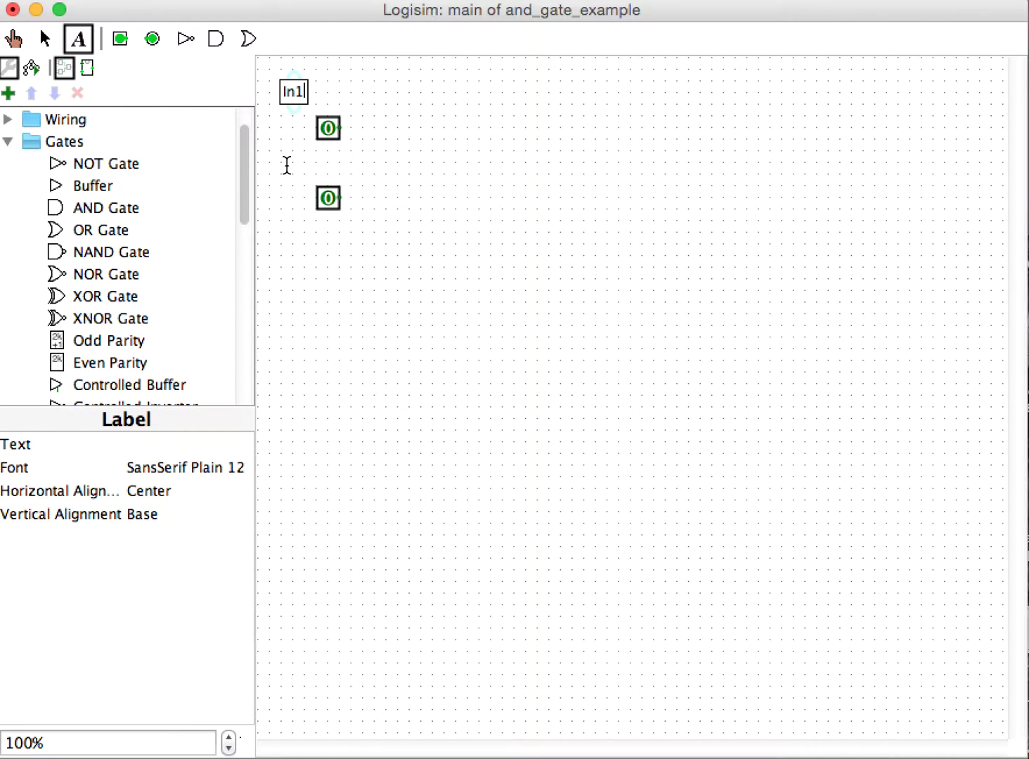
left_click(288, 166)
type("In2")
left_click(293, 93)
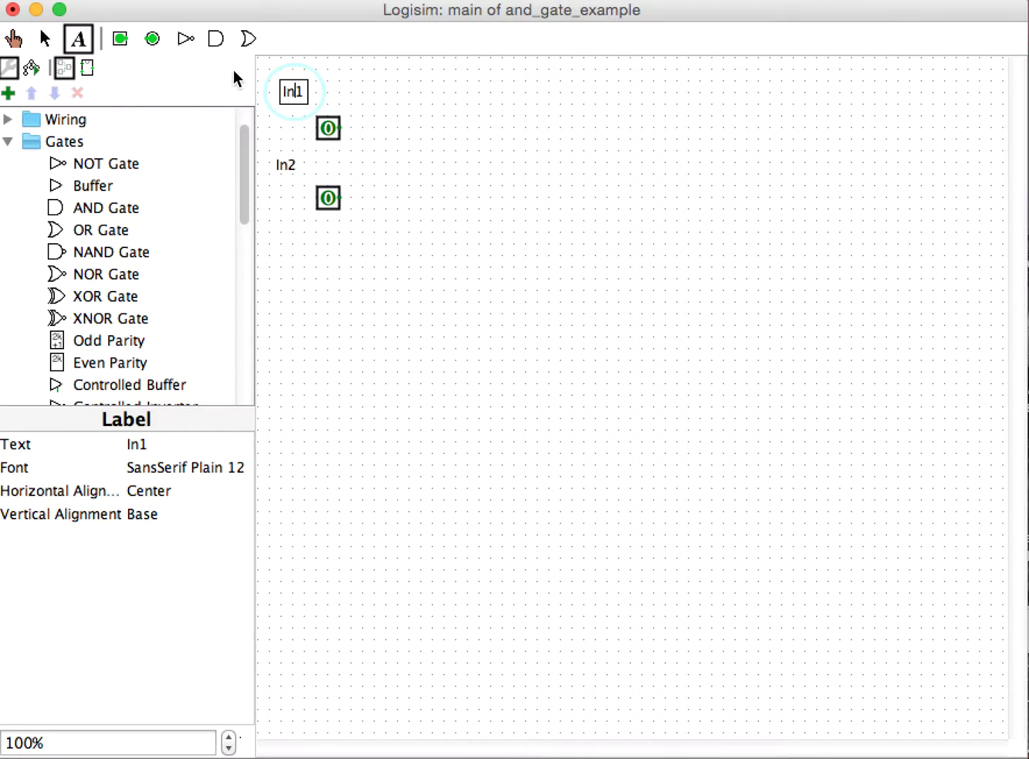
- Move the In1 and In2 labels beside their pins
left_click(45, 40)
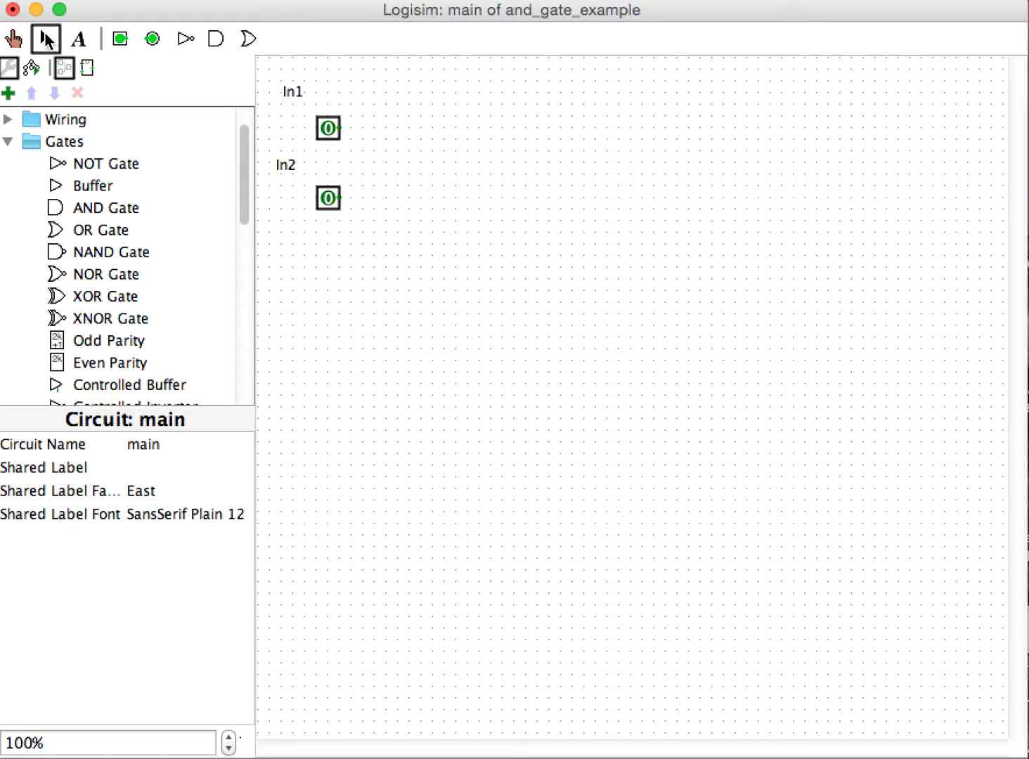
left_click(288, 94)
left_click(289, 169)
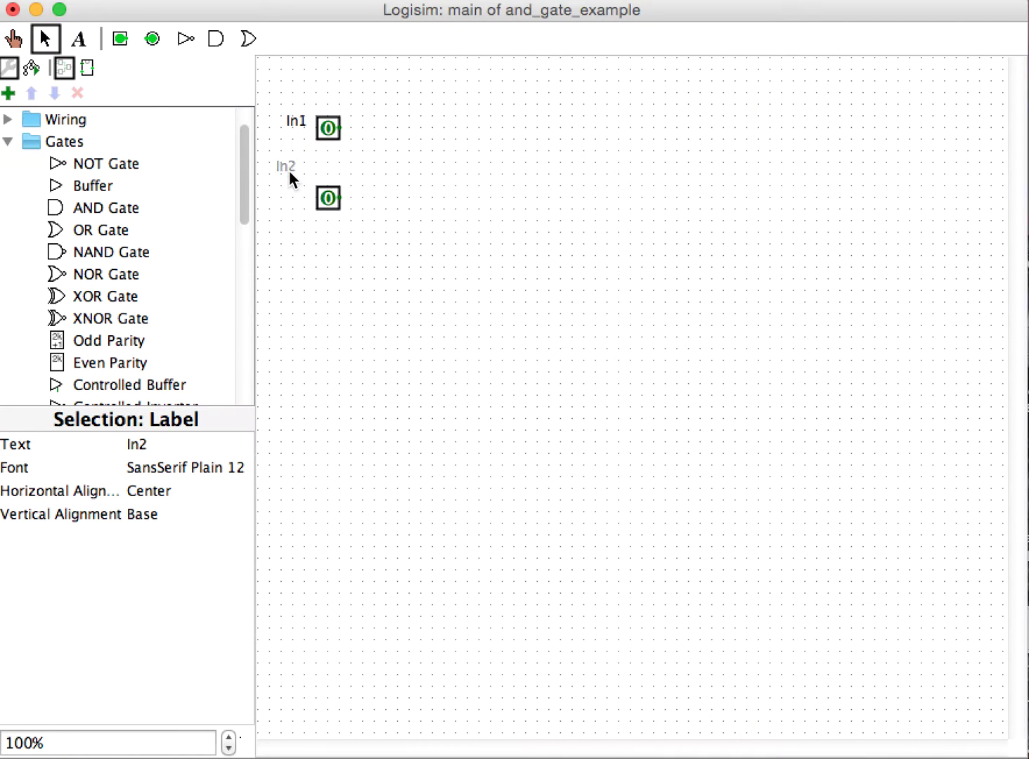
left_click(298, 192)
left_click(389, 210)
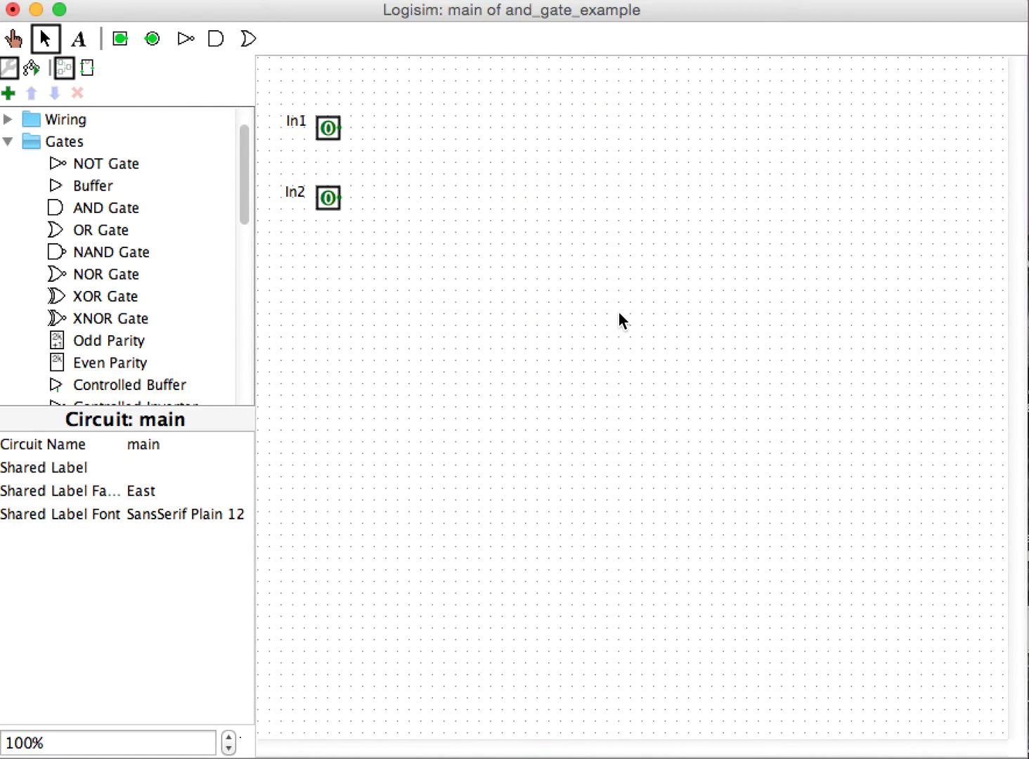
- Place two LEDs from Input/Output to the right of the pins, one above the other
scroll(88, 288, "down", 4)
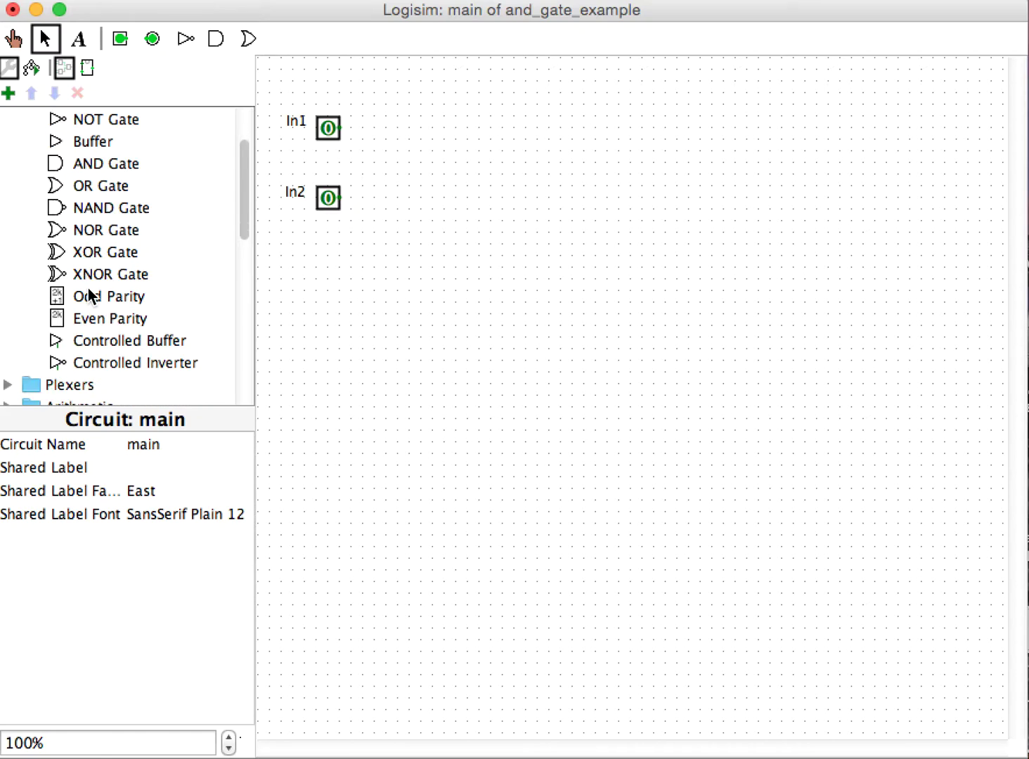
scroll(90, 296, "down", 1)
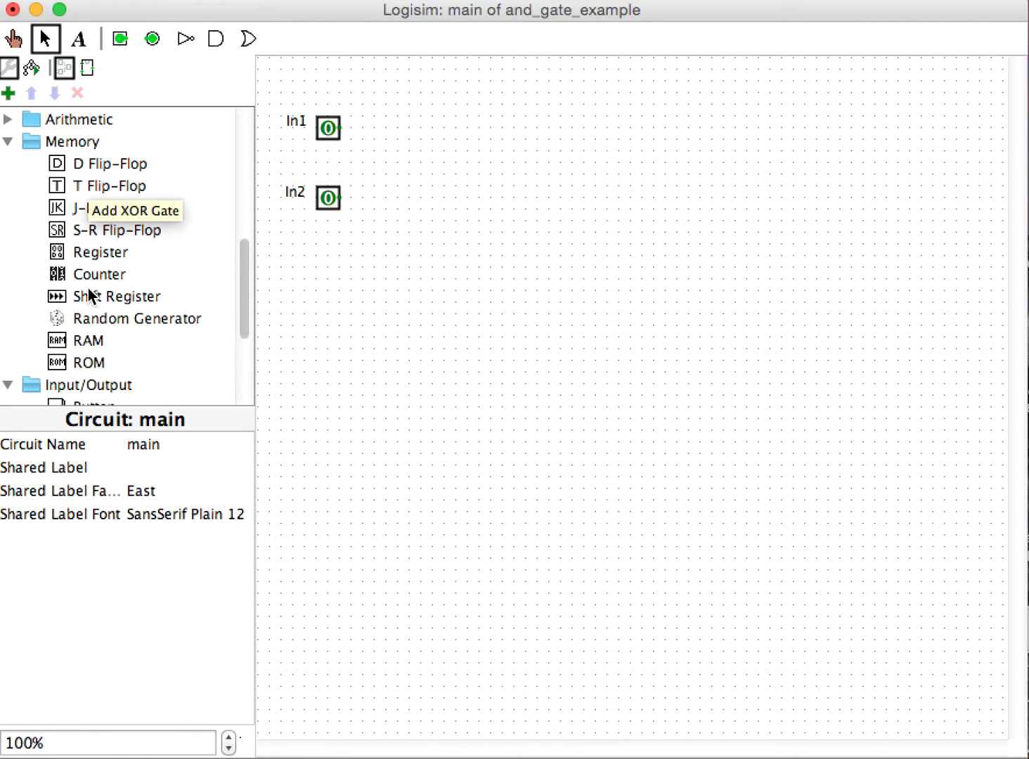
scroll(88, 289, "down", 5)
left_click(81, 295)
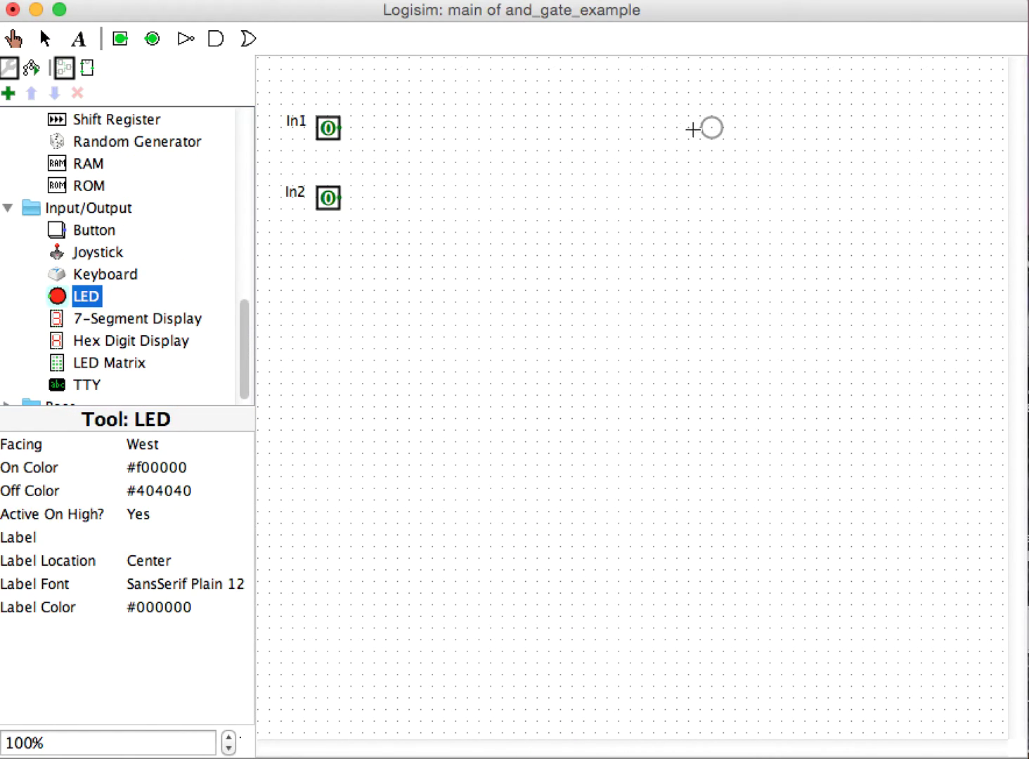
left_click(665, 139)
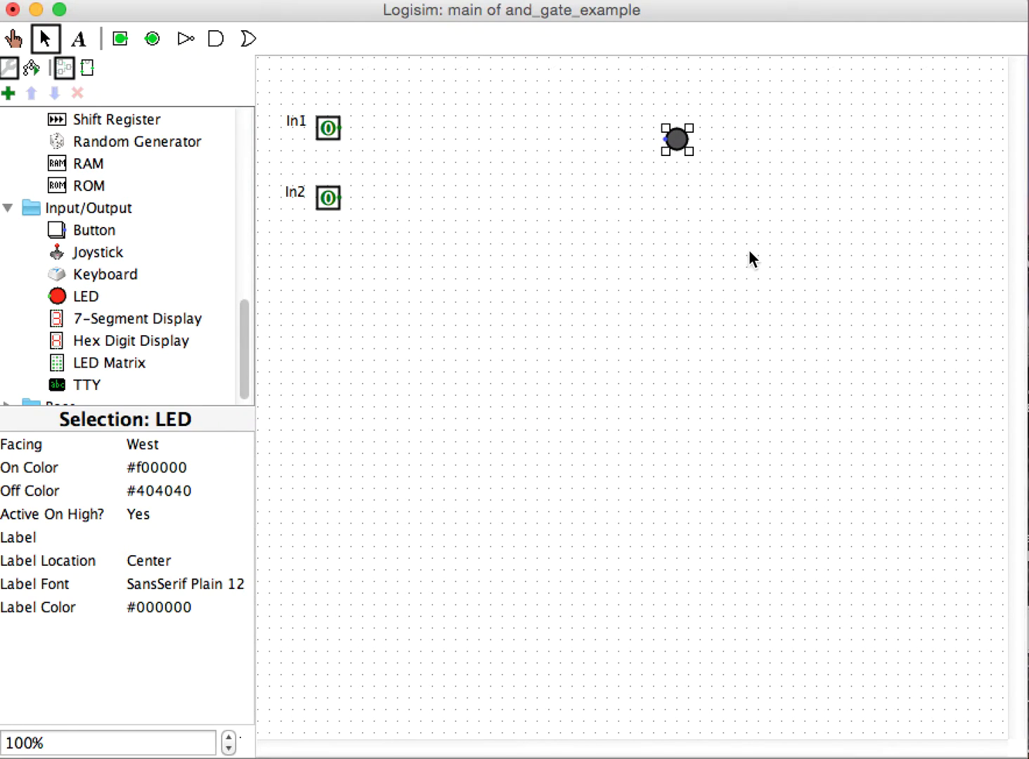
left_click(671, 251)
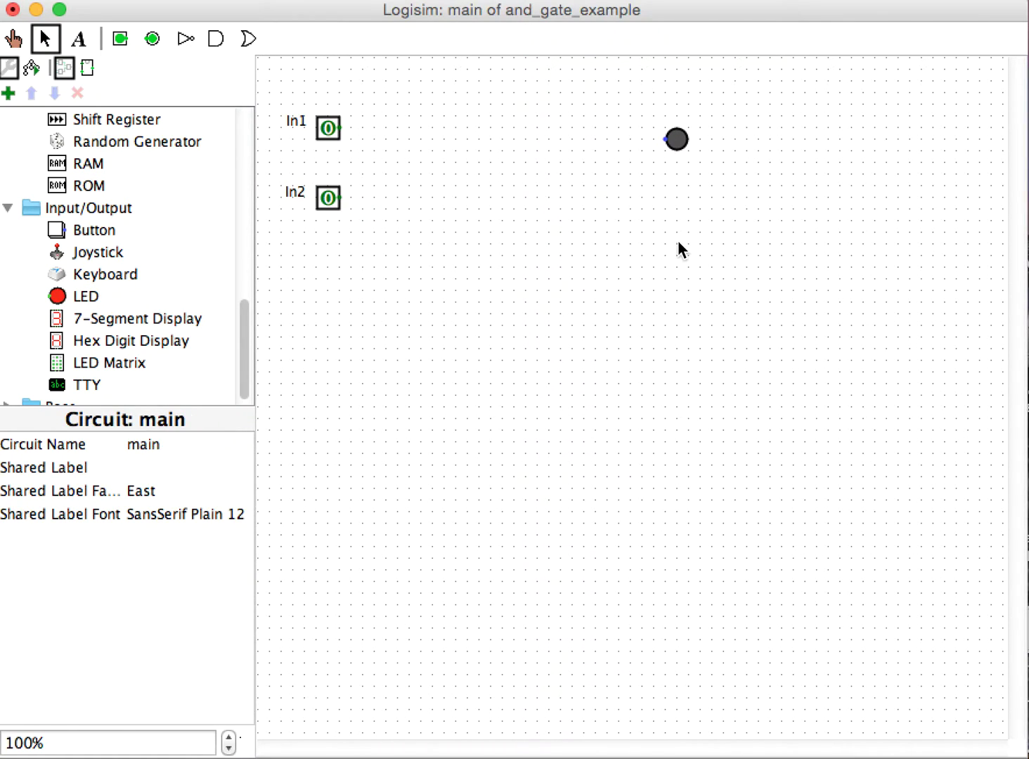
left_click(82, 296)
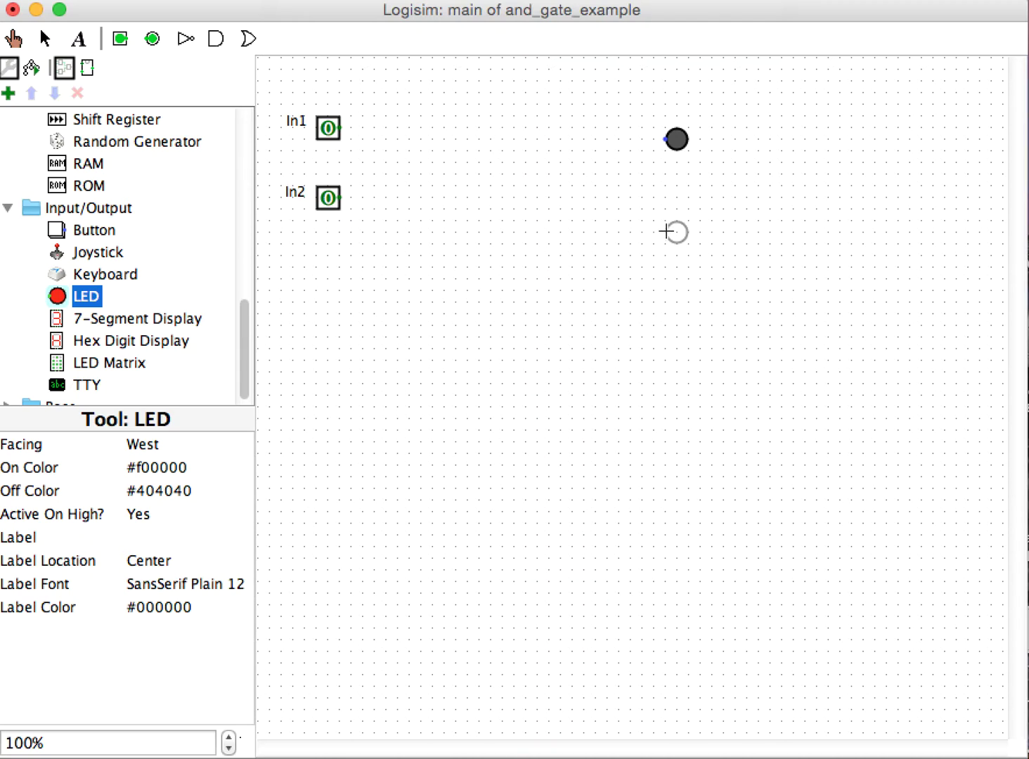
left_click(665, 279)
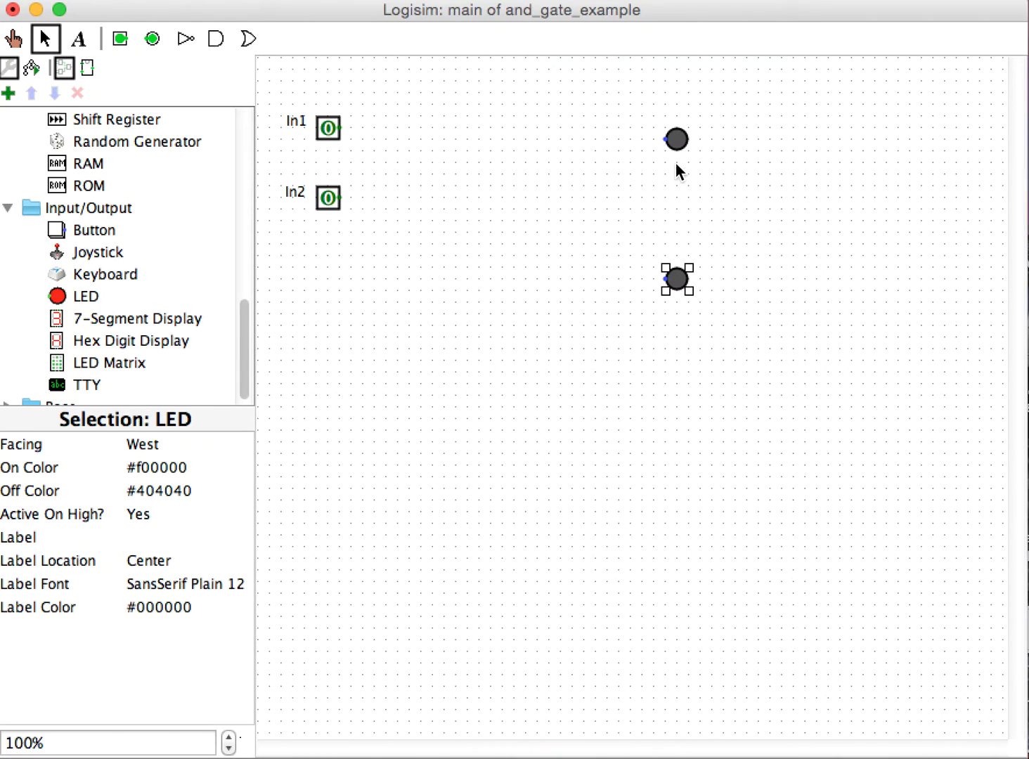
left_click(673, 140)
- Add text labels 'Sum' above the top LED and 'Carry Out' above the lower LED
left_click(79, 38)
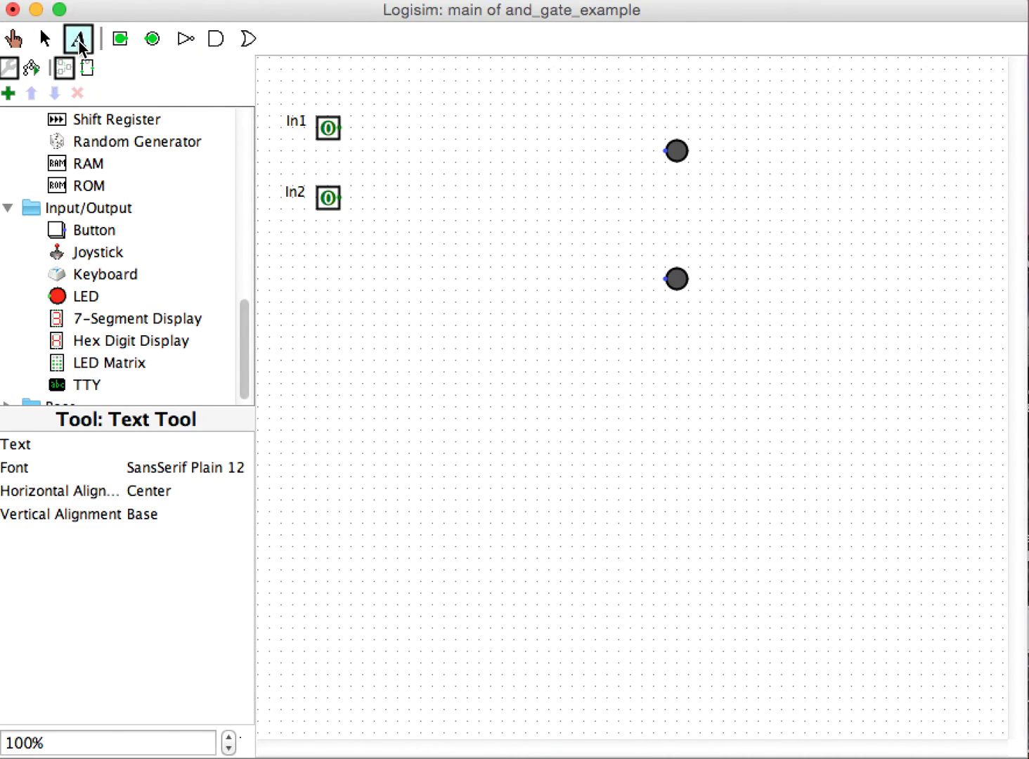
left_click(666, 107)
type("Sum")
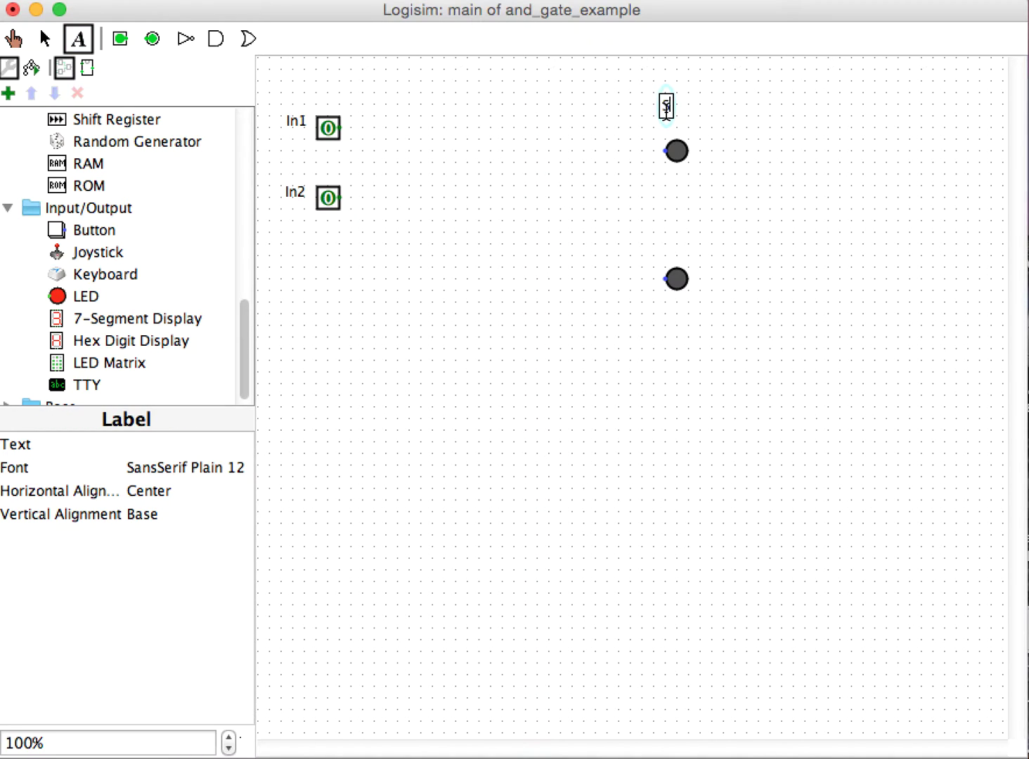
left_click(660, 249)
type("Carry Out")
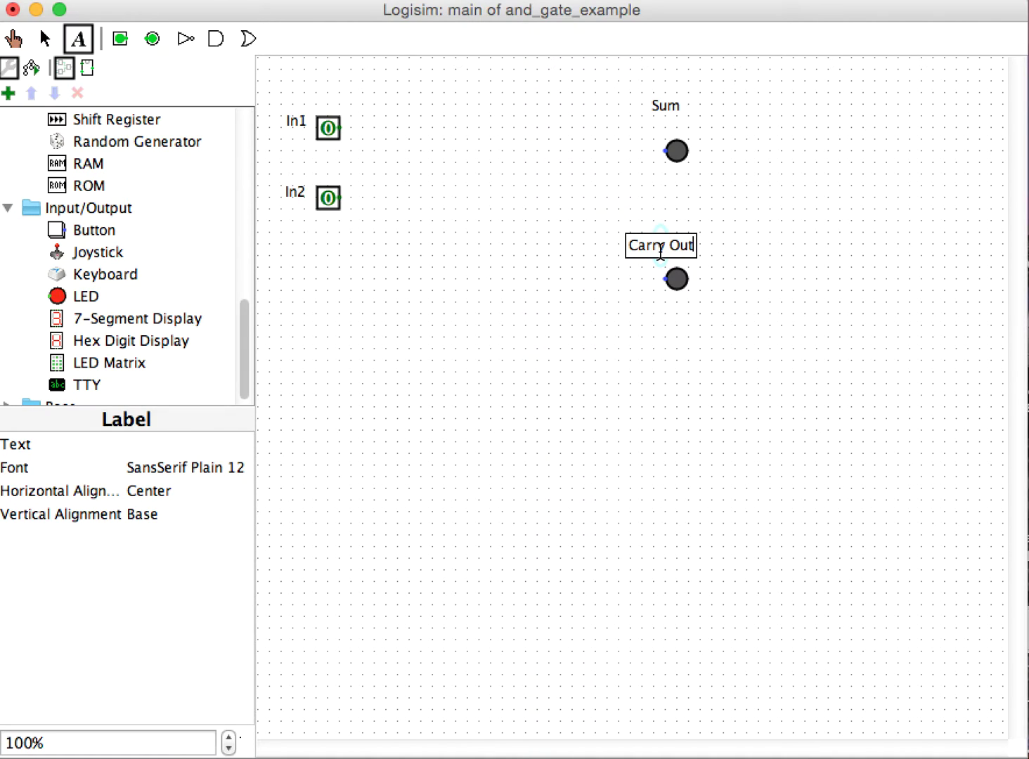
left_click(683, 337)
- Edit the 'Carry Out' label to read 'c Out'
left_click(667, 245)
key("BackSpace")
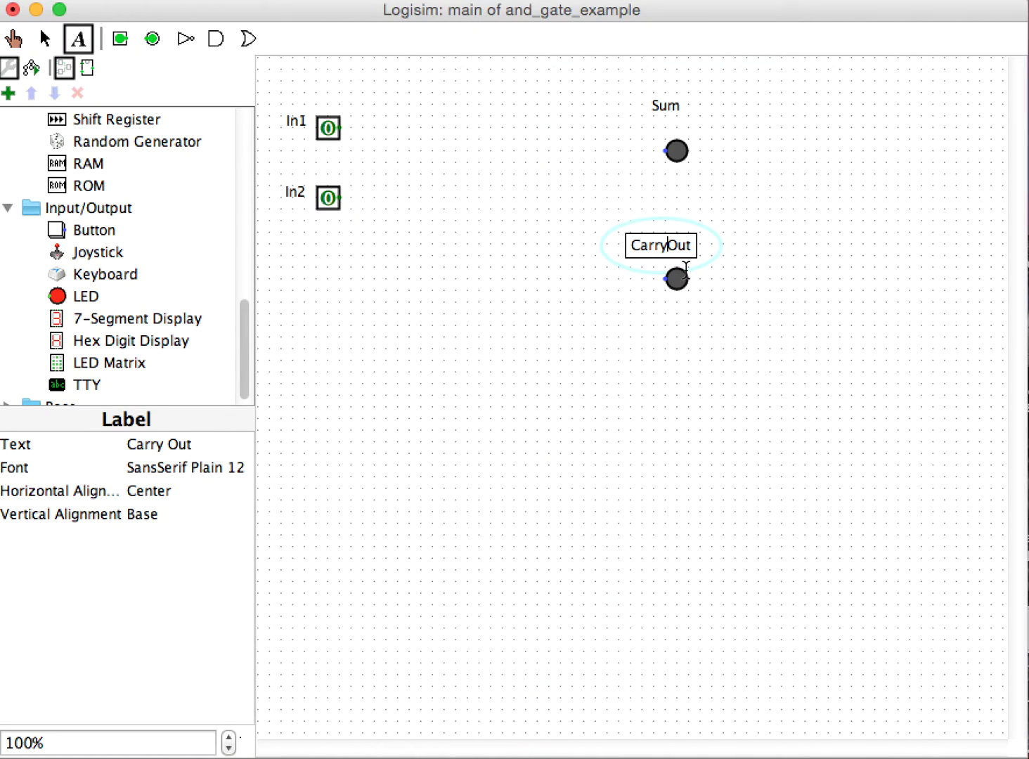
key("BackSpace")
key("BackSpace")
key("BackSpace")
key("BackSpace")
key("BackSpace")
type("c")
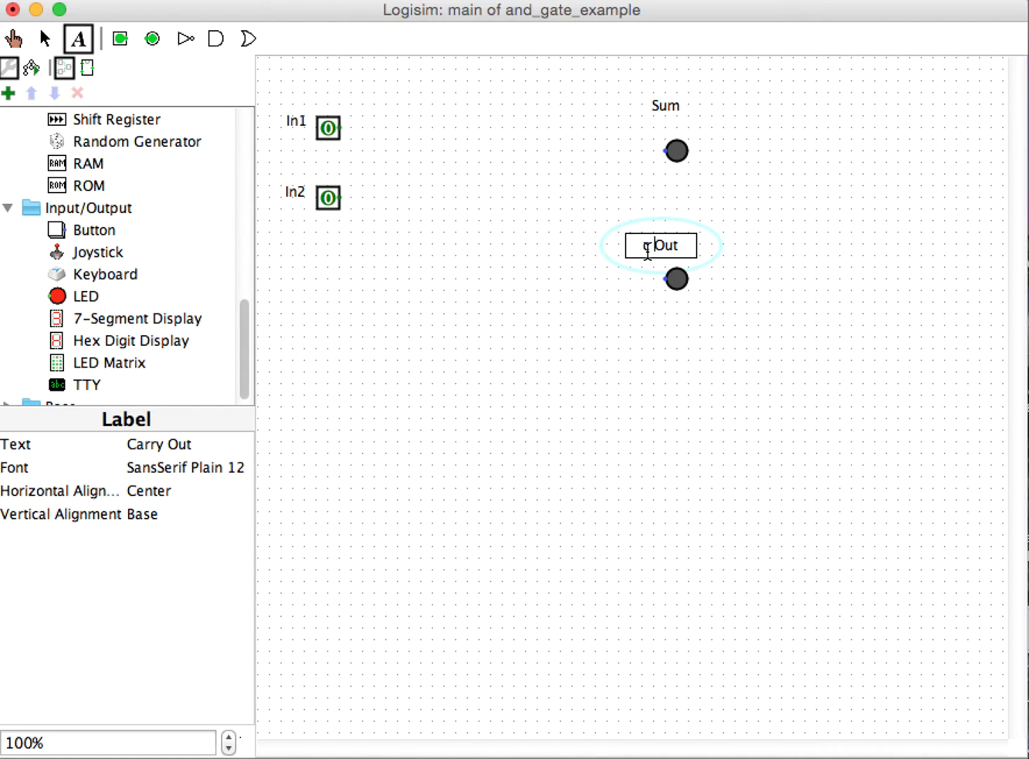
key("Right")
left_click(564, 294)
left_click(43, 39)
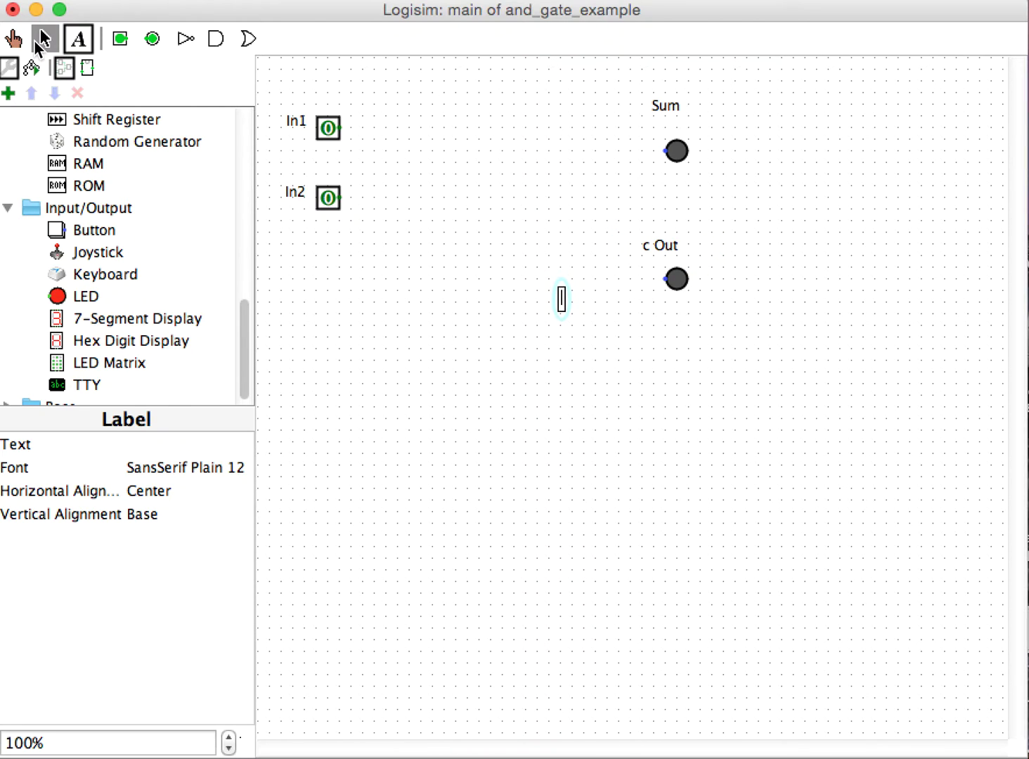
- Drag the c Out and Sum labels to sit just above their LEDs
left_click(662, 246)
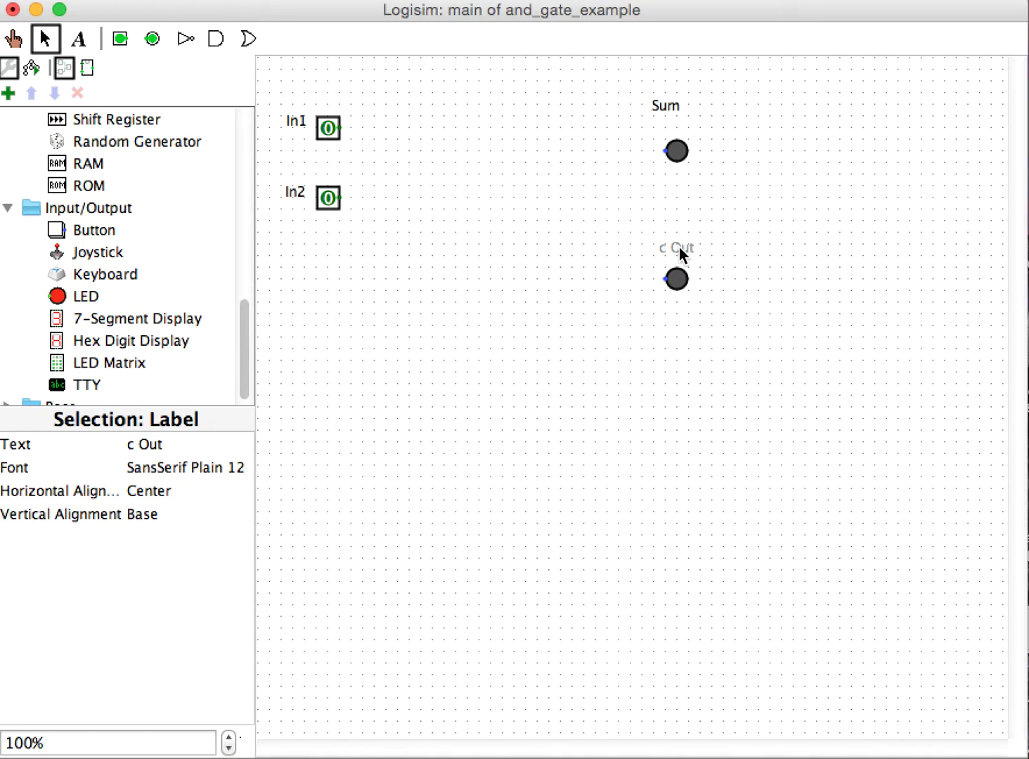
left_click_drag(680, 246, 680, 248)
left_click_drag(670, 104, 686, 122)
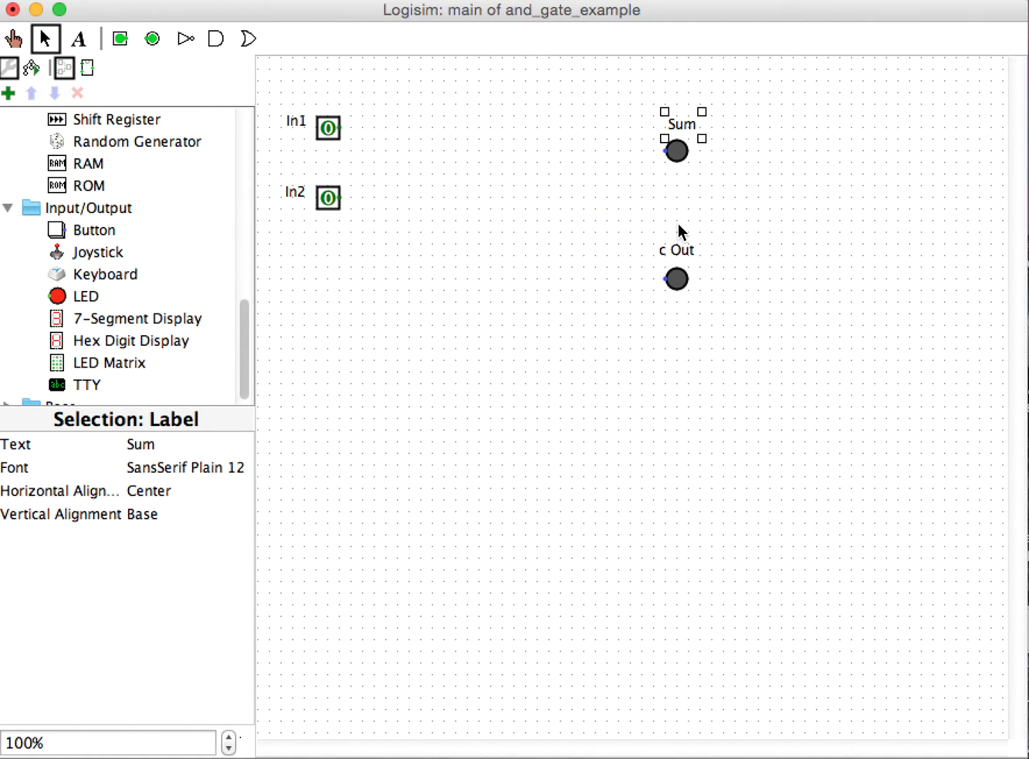
scroll(125, 251, "up", 10)
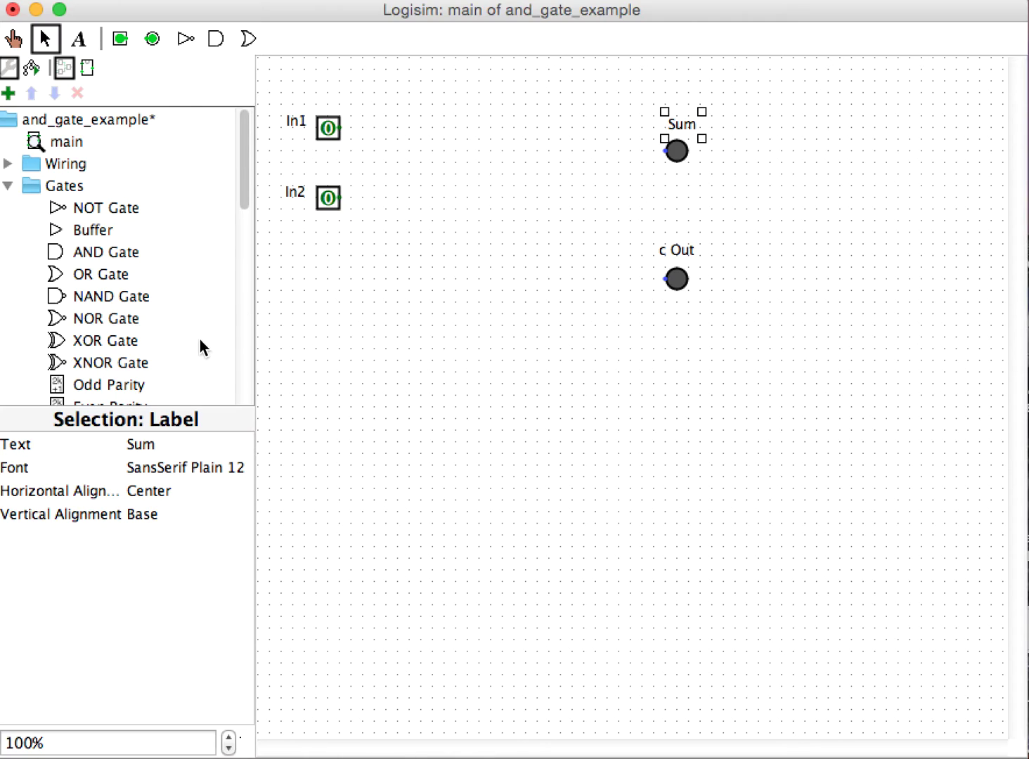
- Place an XOR gate between the In1 pin and the Sum LED
left_click(104, 343)
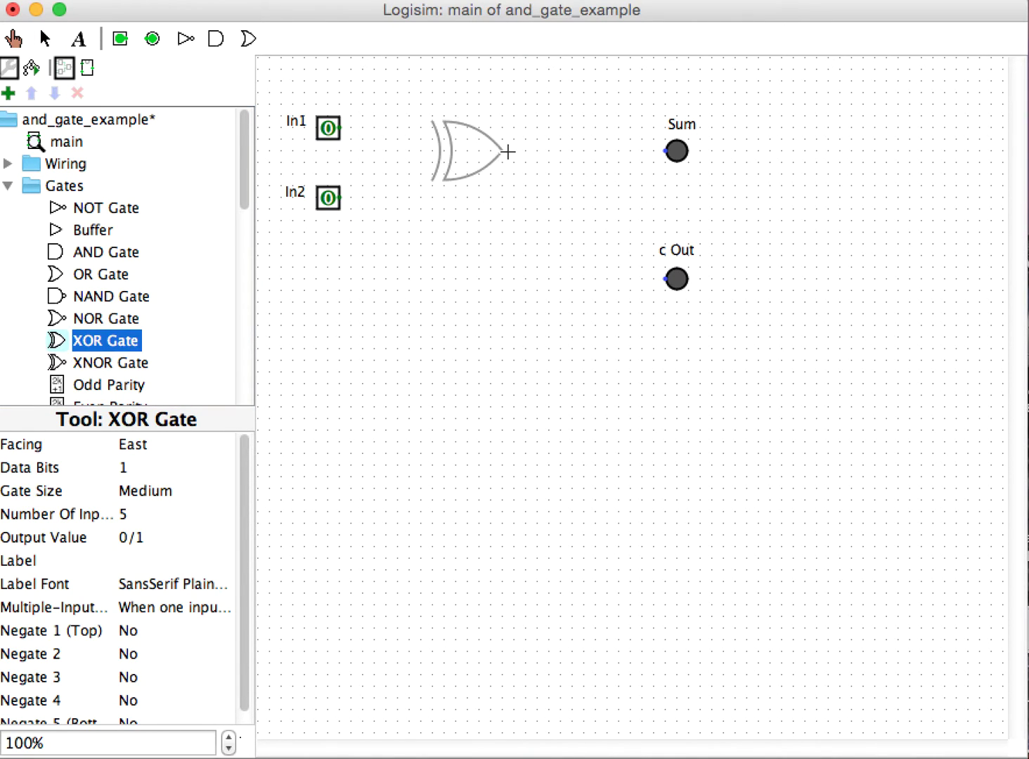
left_click(533, 147)
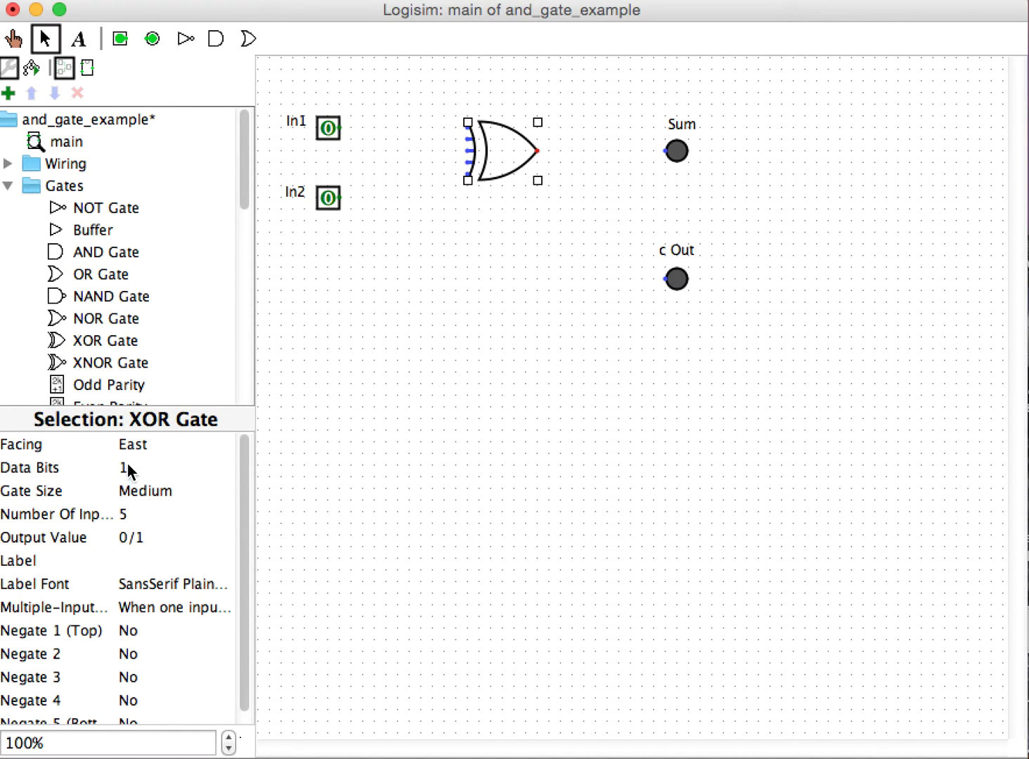
- Set the XOR gate's Number Of Inputs to 2
left_click(125, 516)
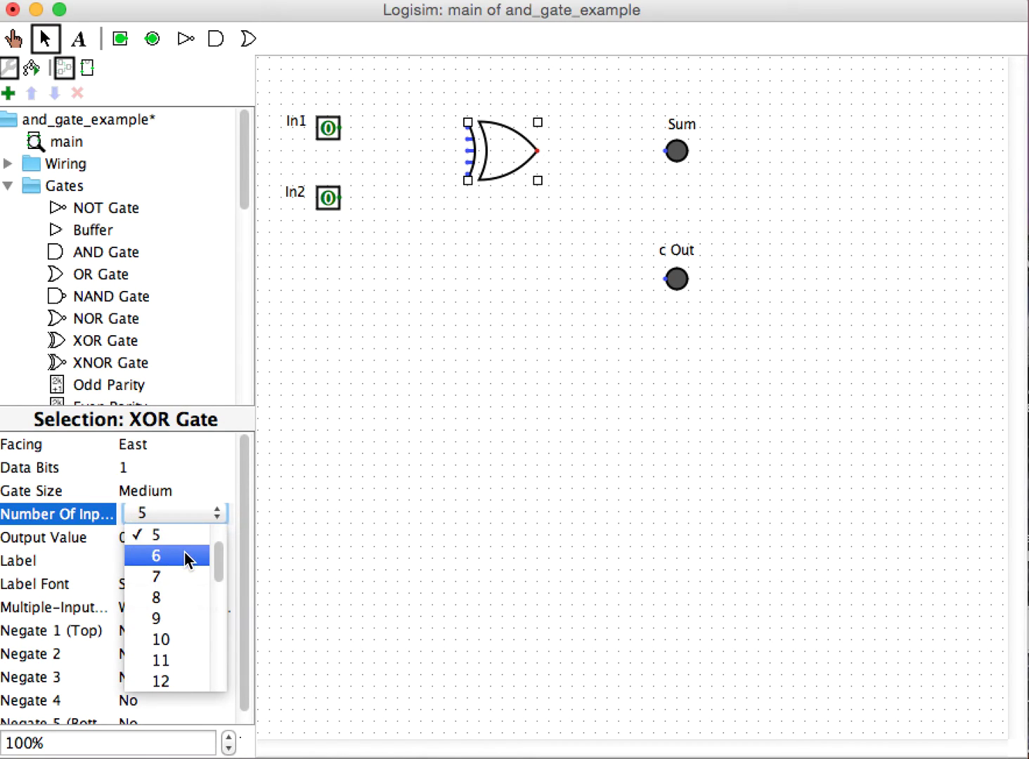
scroll(184, 551, "up", 3)
left_click(165, 536)
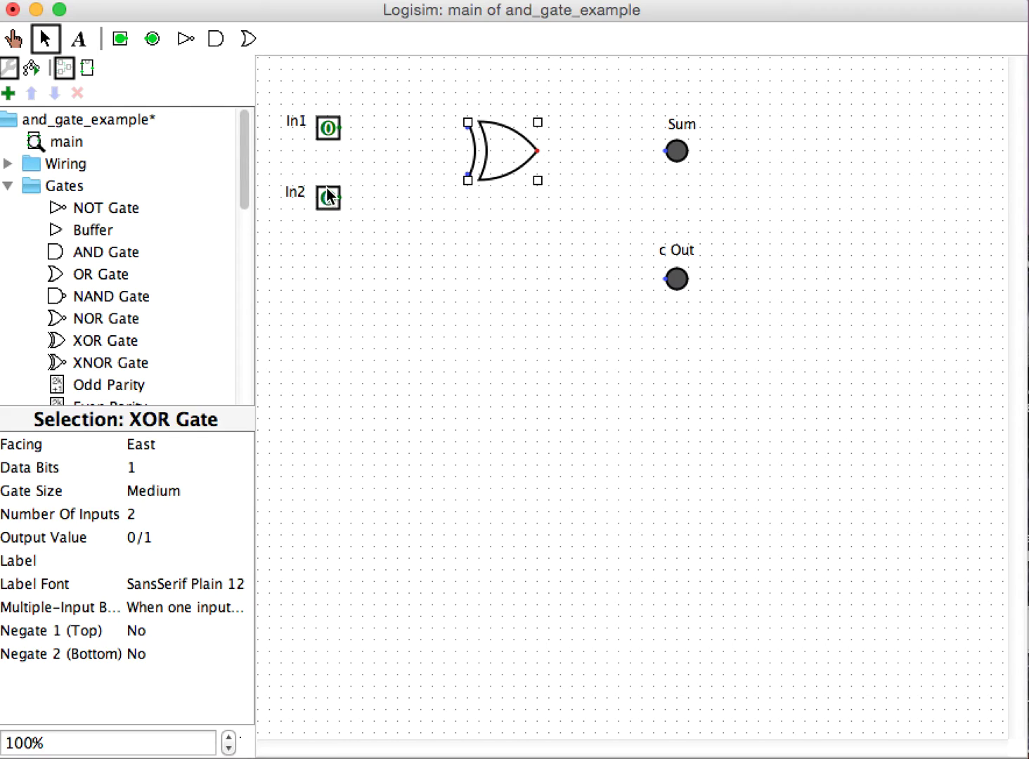
- Wire In1 and In2 to the XOR inputs and the XOR output to Sum
left_click_drag(322, 192, 326, 168)
left_click_drag(467, 174, 342, 173)
left_click_drag(467, 126, 339, 126)
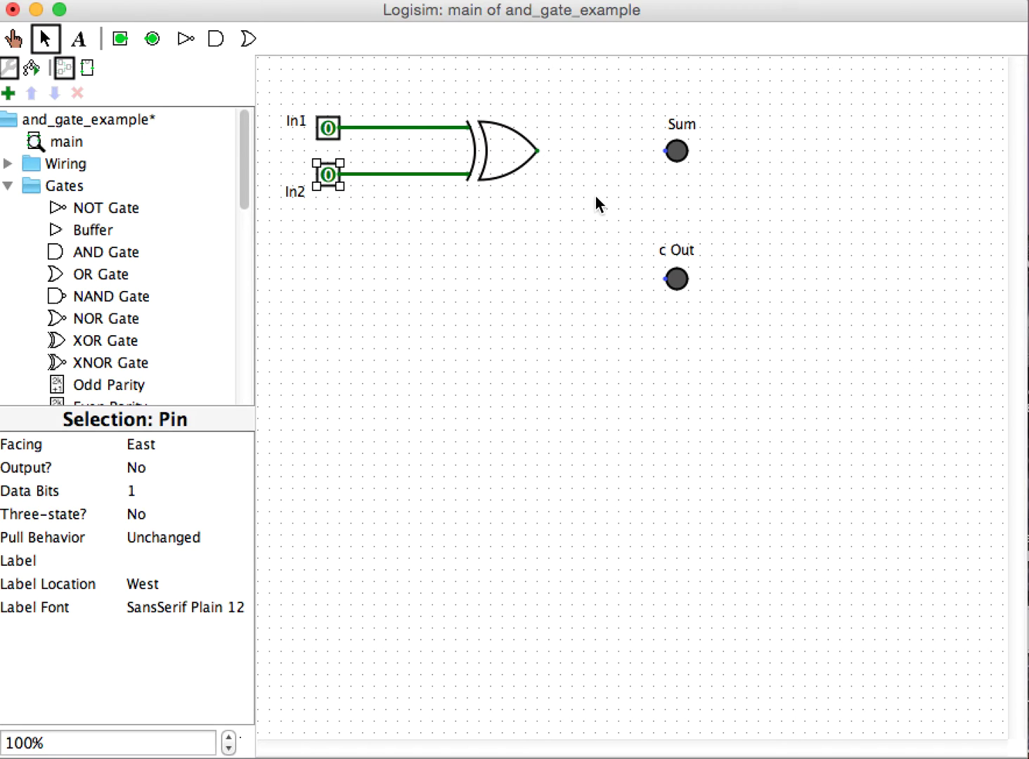
left_click_drag(665, 151, 535, 156)
left_click(538, 162)
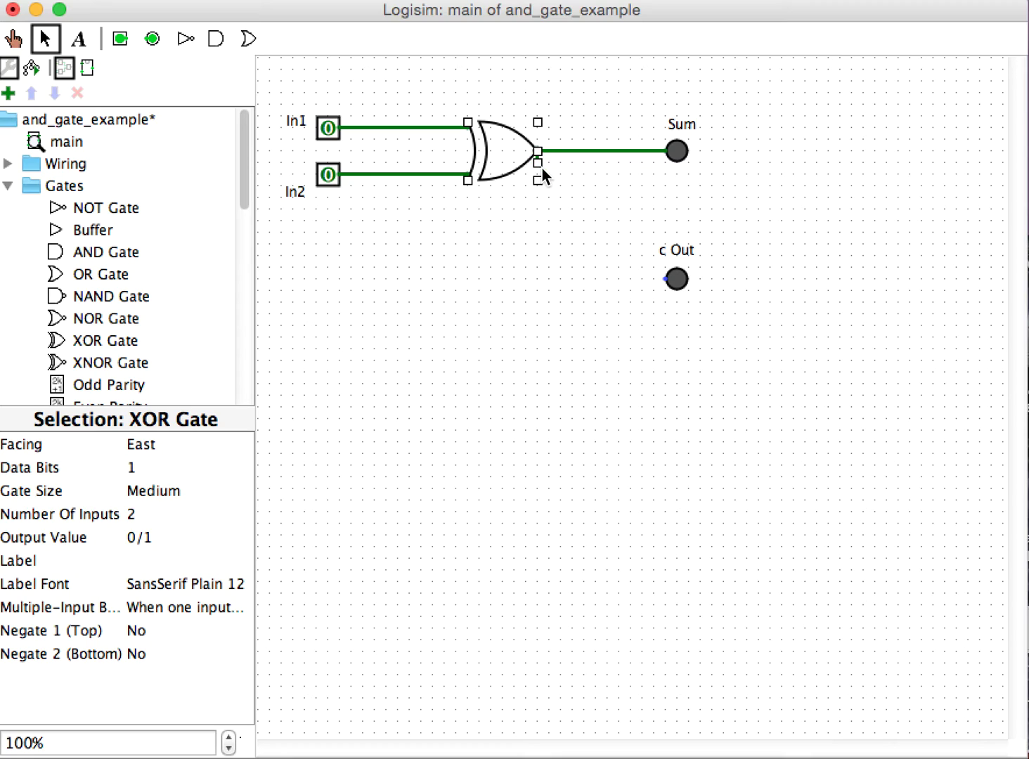
left_click(538, 162)
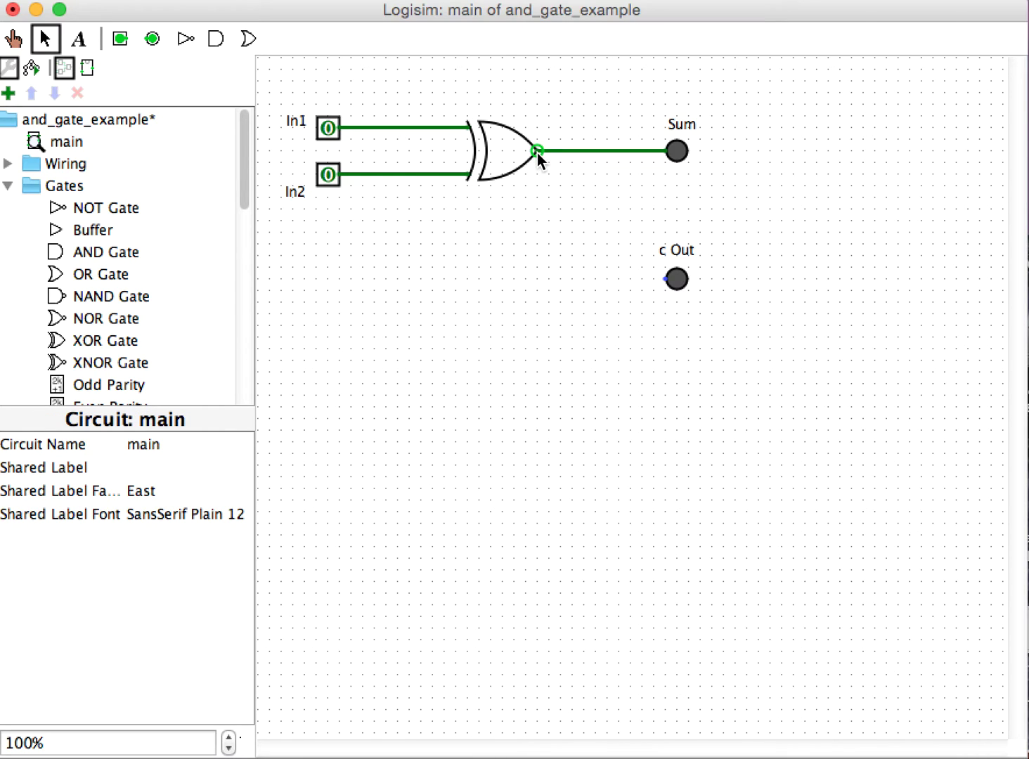
left_click(13, 39)
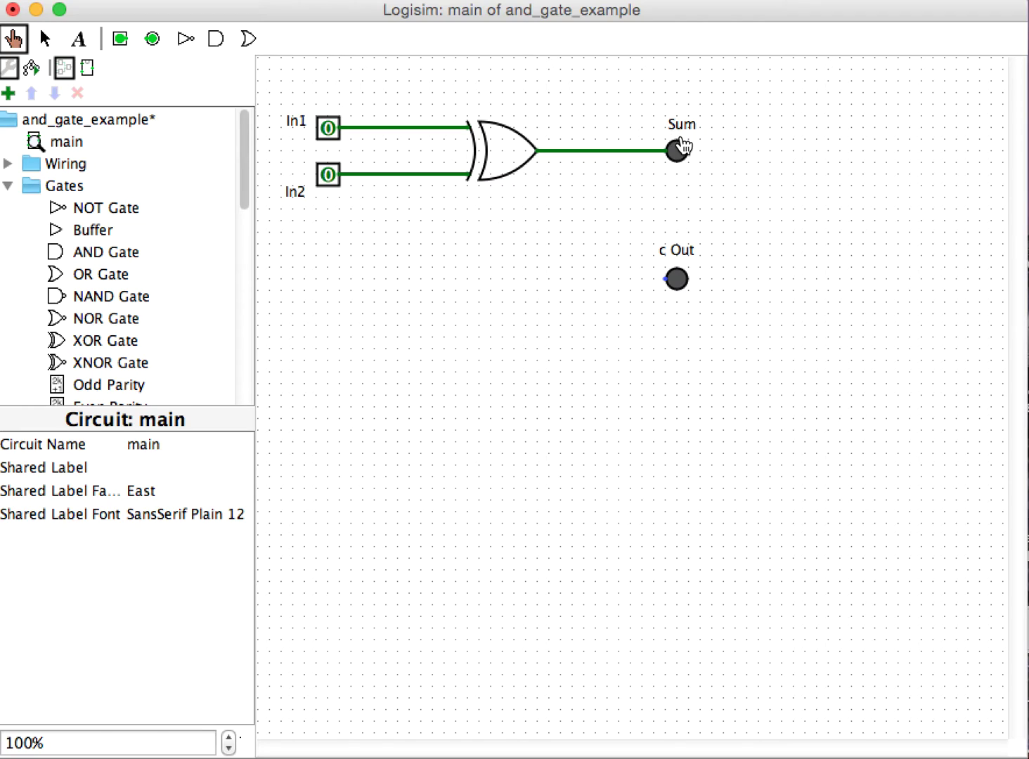
left_click(329, 129)
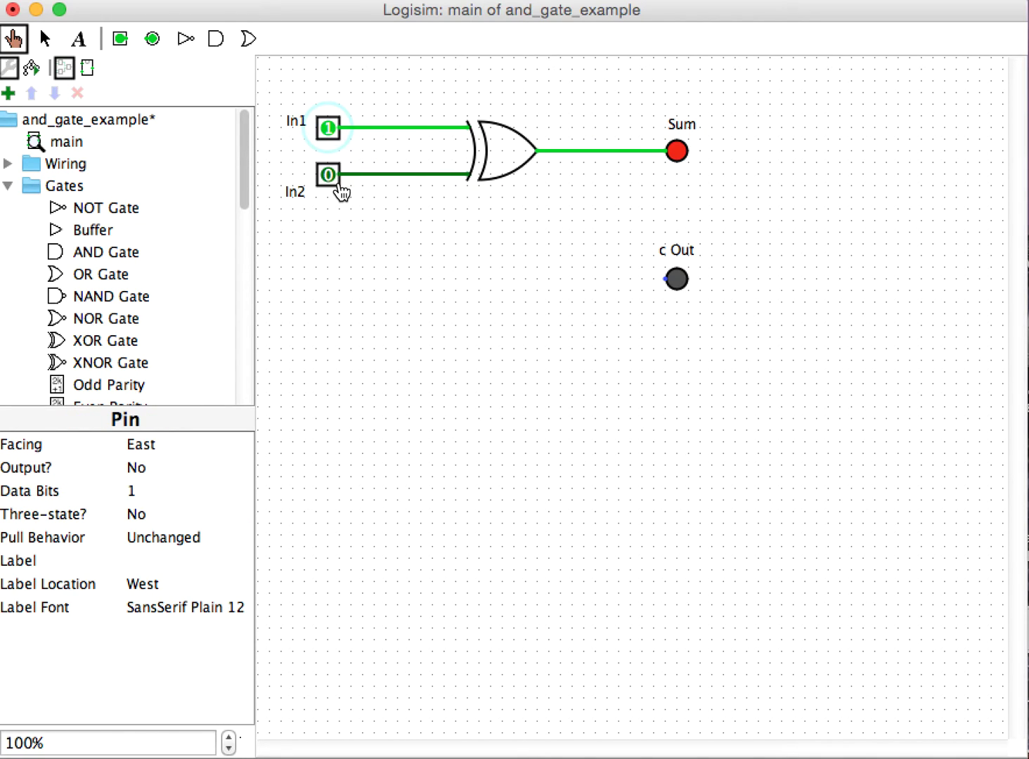
left_click(329, 132)
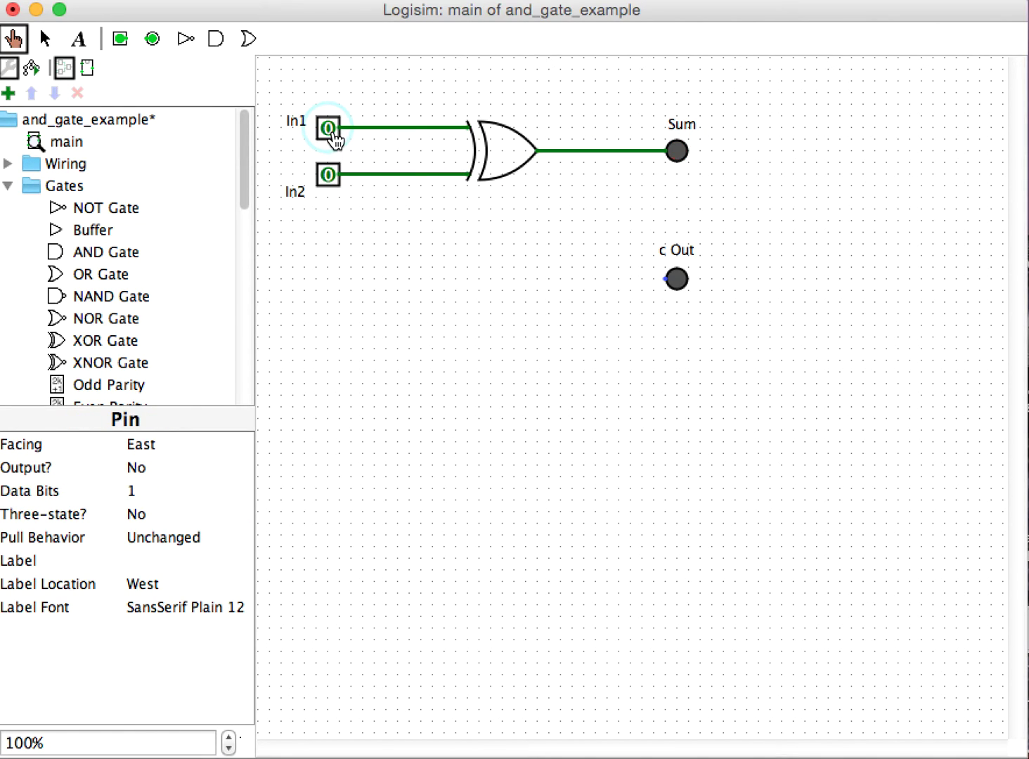
left_click(331, 179)
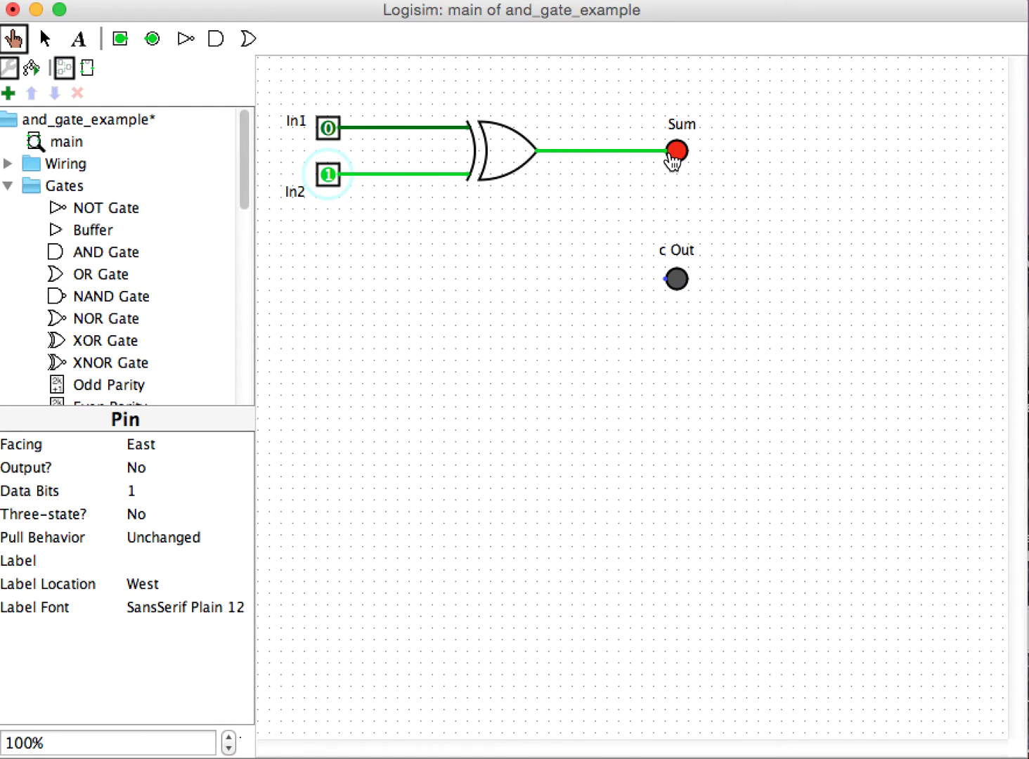
left_click(332, 135)
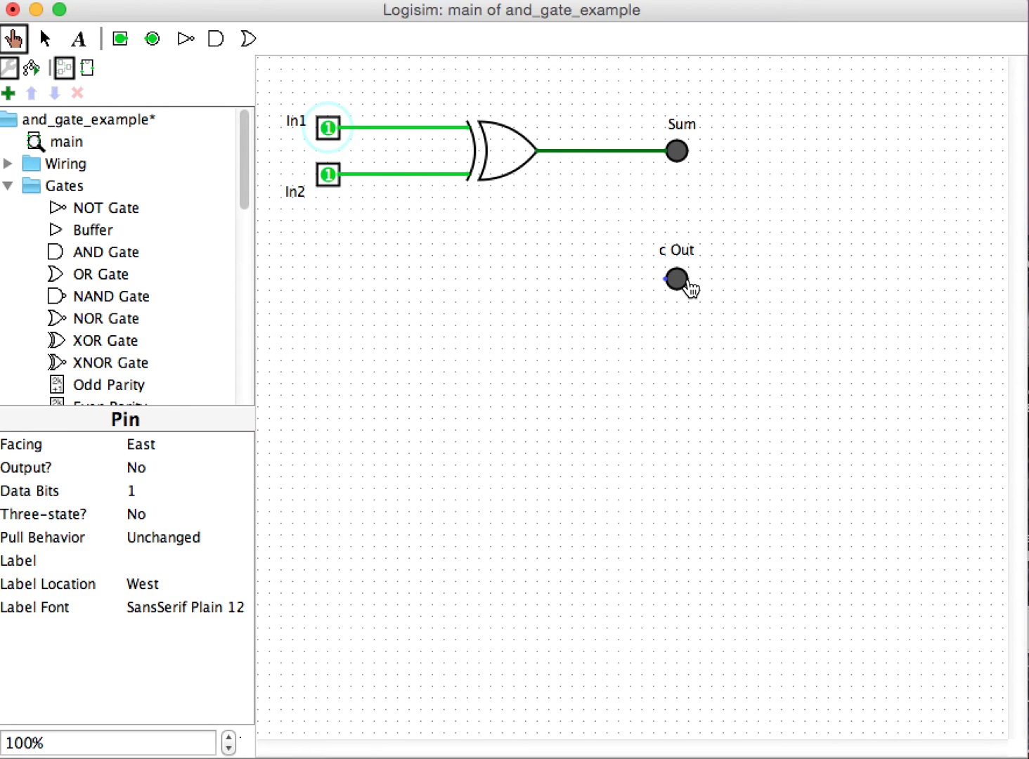
left_click(329, 133)
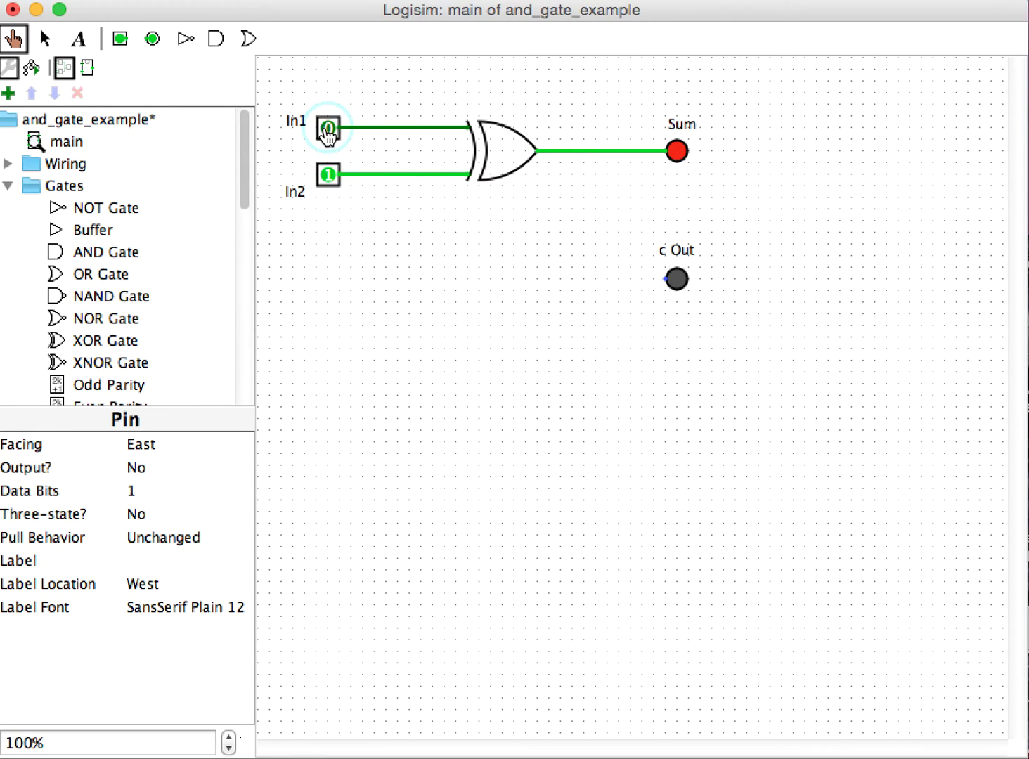
left_click(329, 176)
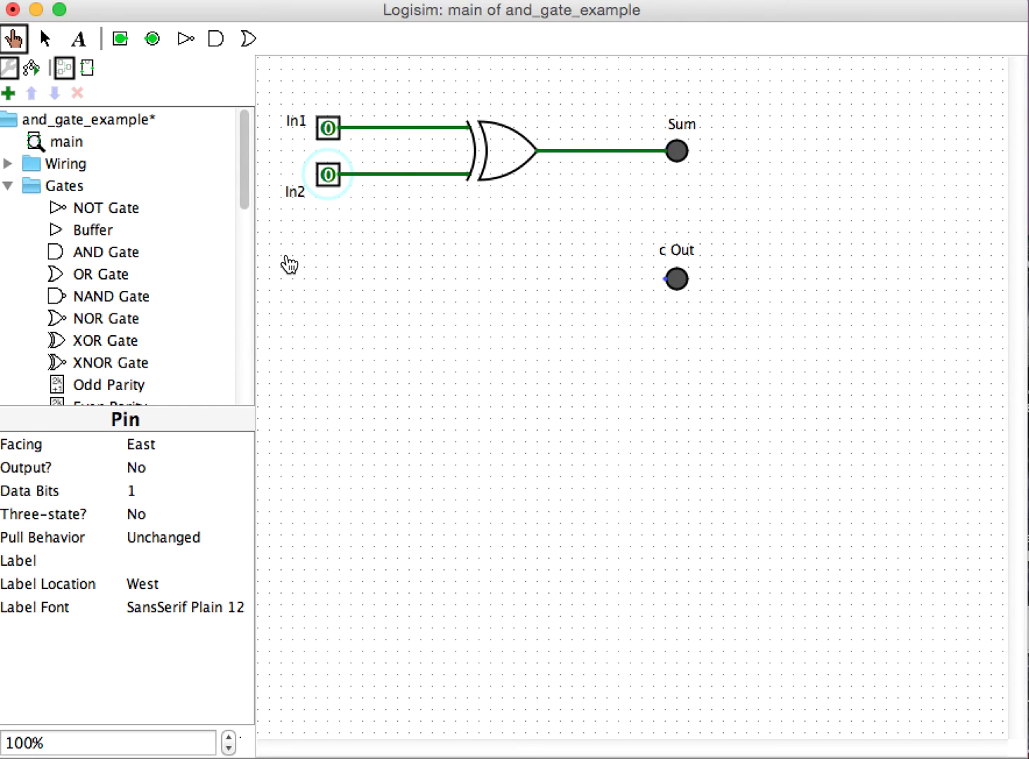
- Place an AND gate below the XOR gate and set it to 2 inputs
left_click(89, 254)
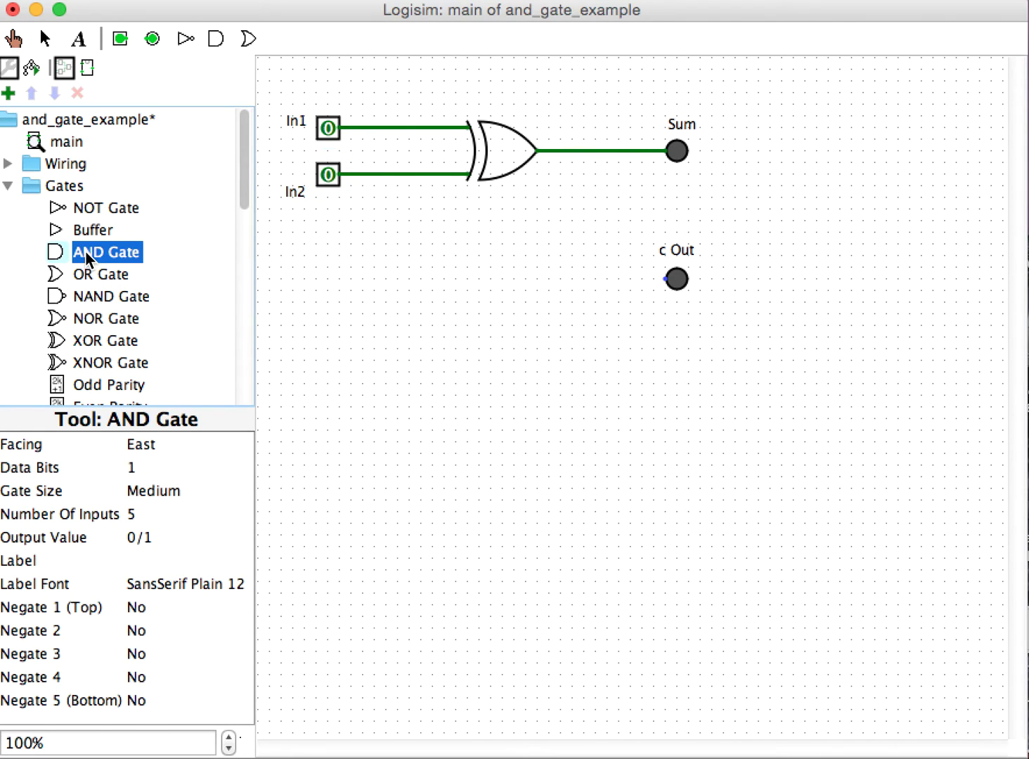
left_click(535, 257)
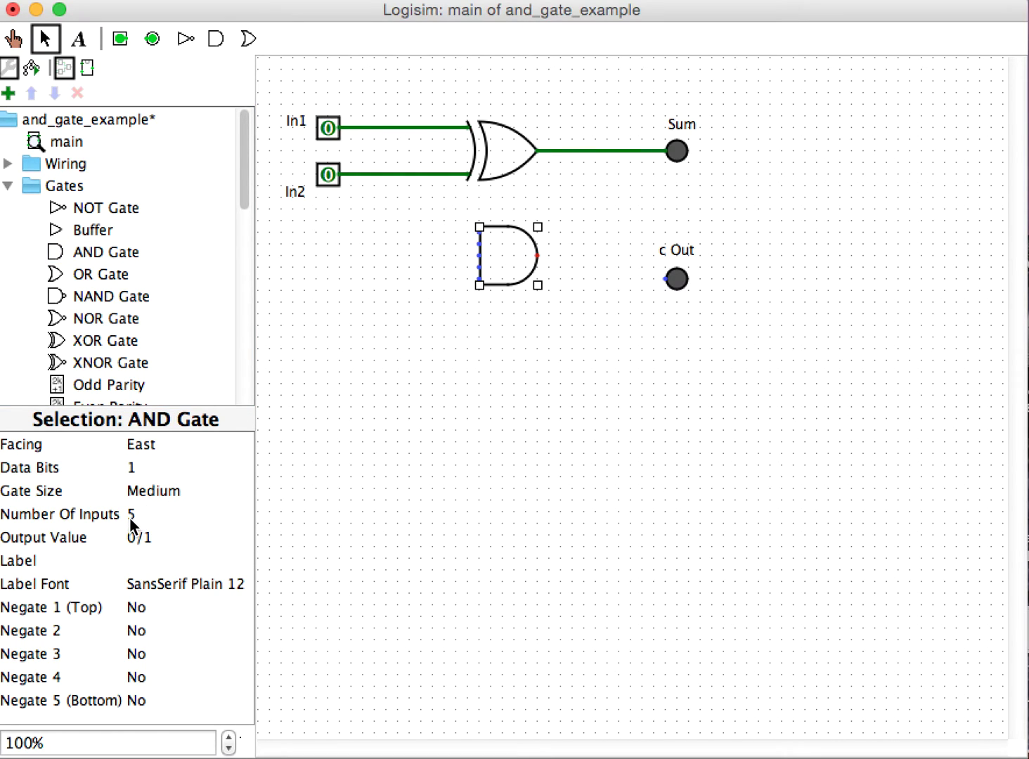
left_click(200, 517)
scroll(182, 556, "up", 2)
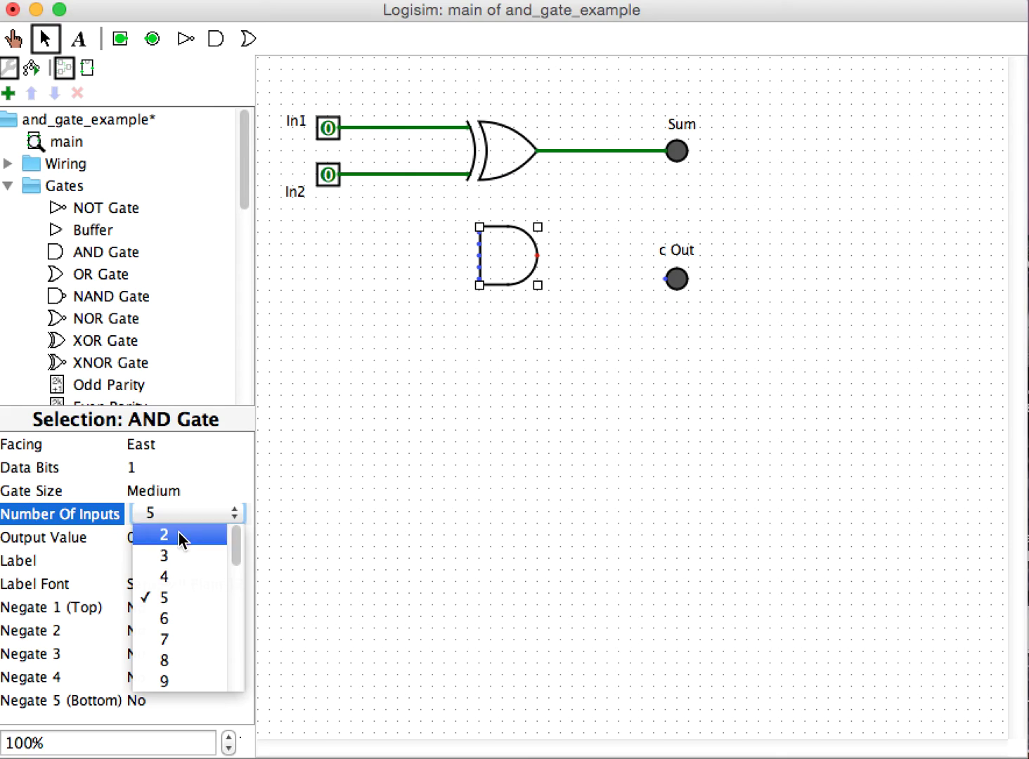
left_click(179, 532)
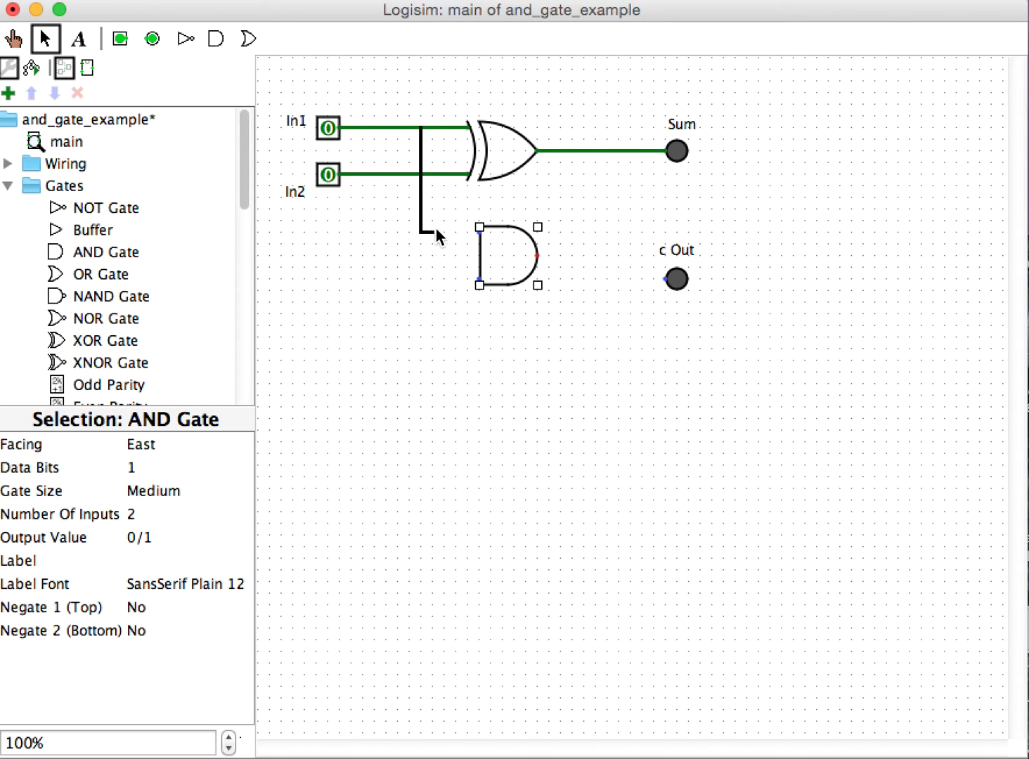
- Branch the In1 and In2 wires to the AND gate's two inputs
left_click_drag(480, 229, 479, 227)
left_click_drag(374, 173, 379, 274)
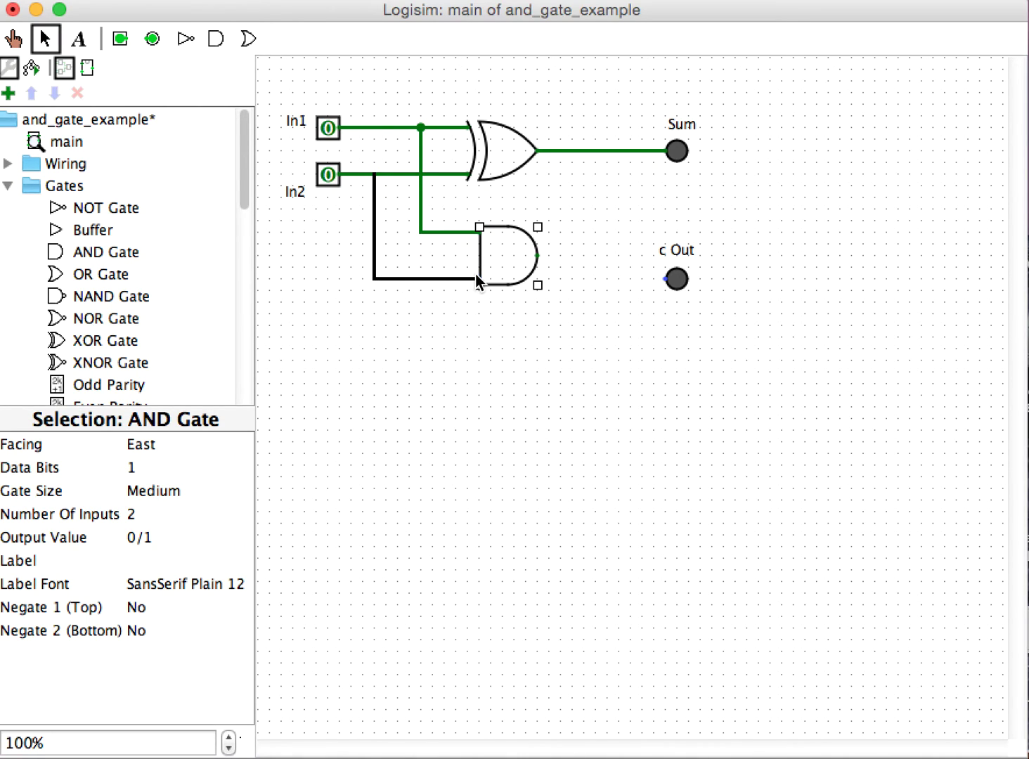
left_click_drag(476, 279, 476, 279)
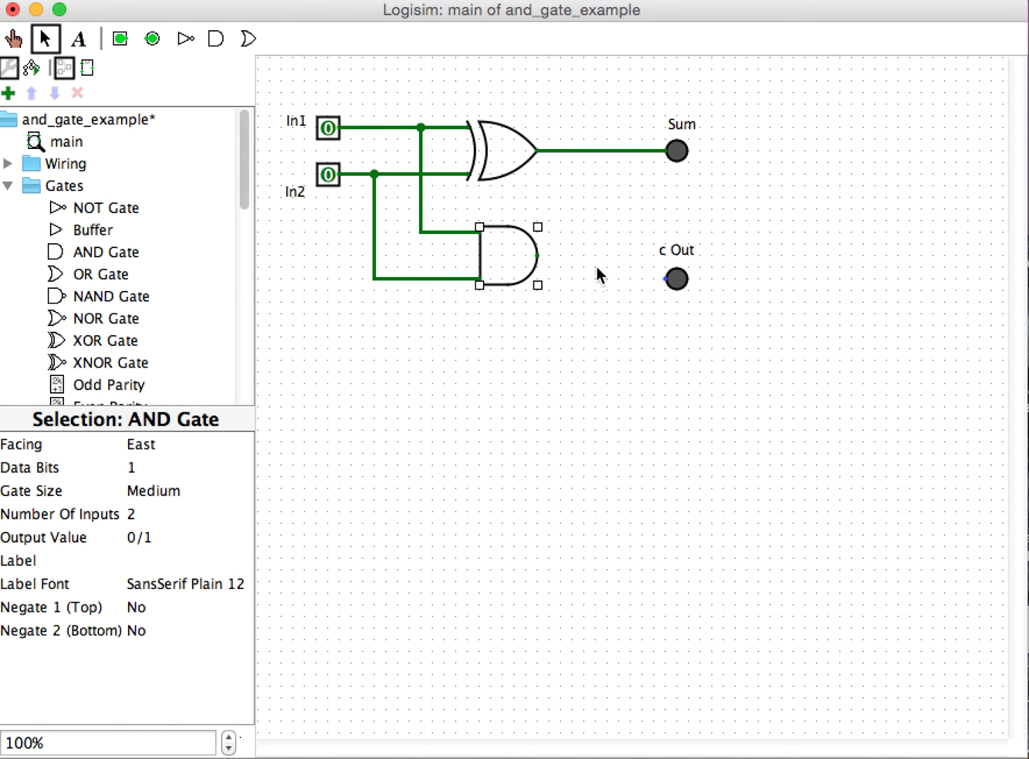
- Raise the c Out label and LED, then wire the AND output to c Out
left_click(677, 279)
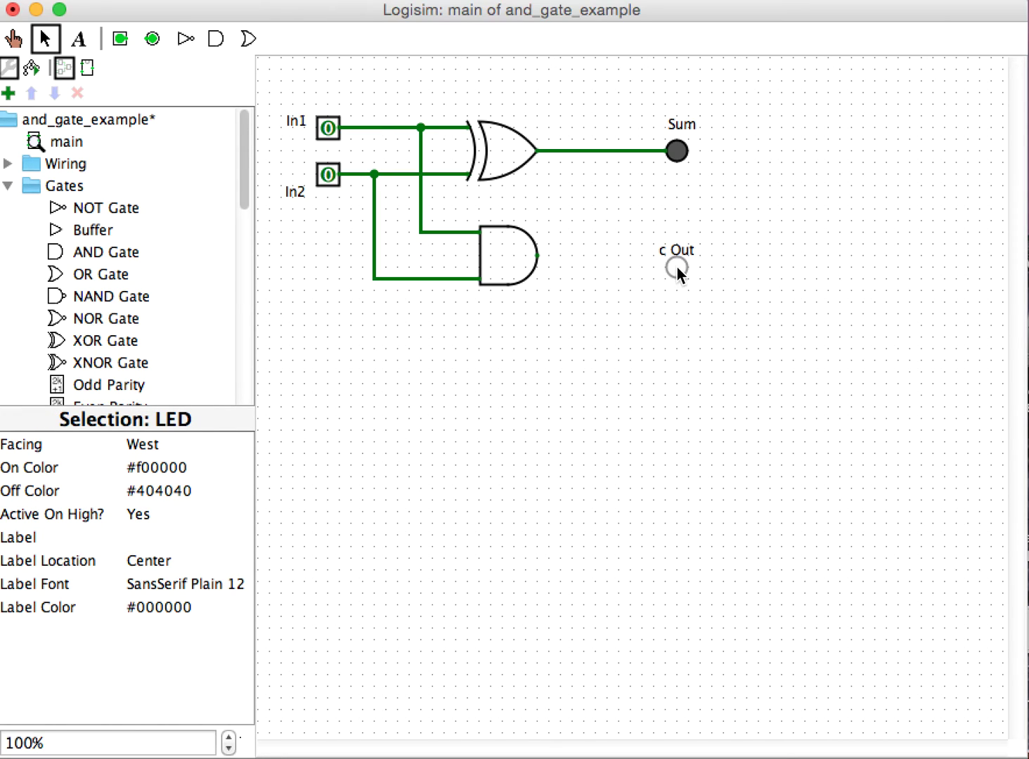
left_click_drag(677, 246, 675, 227)
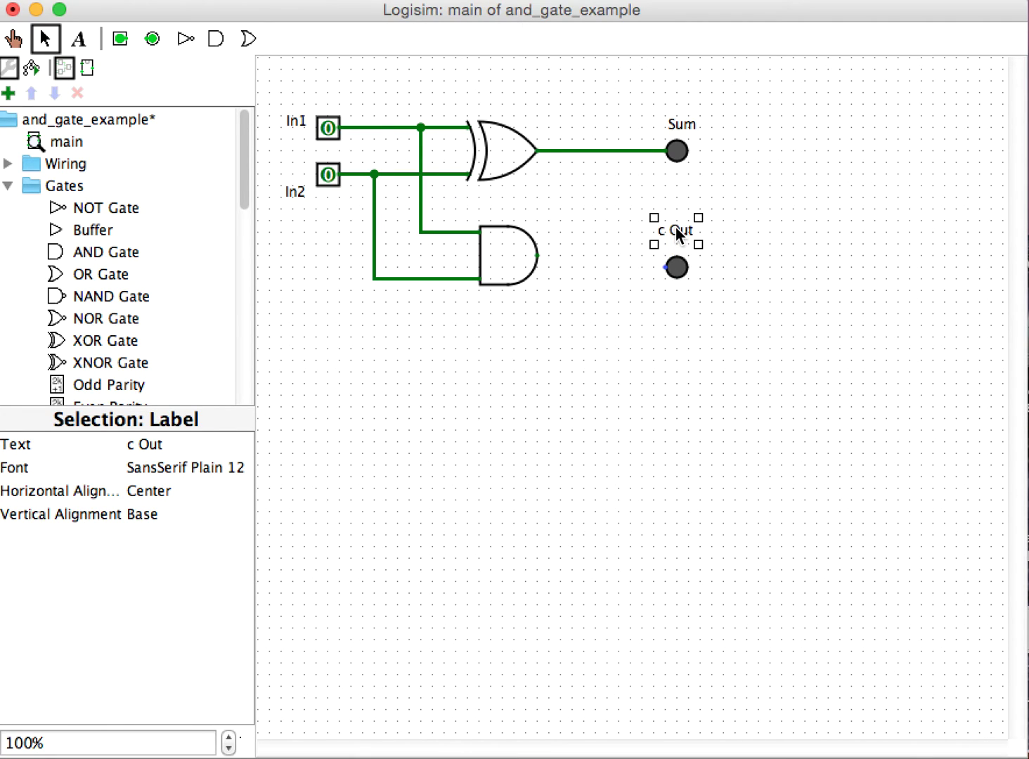
left_click(676, 267)
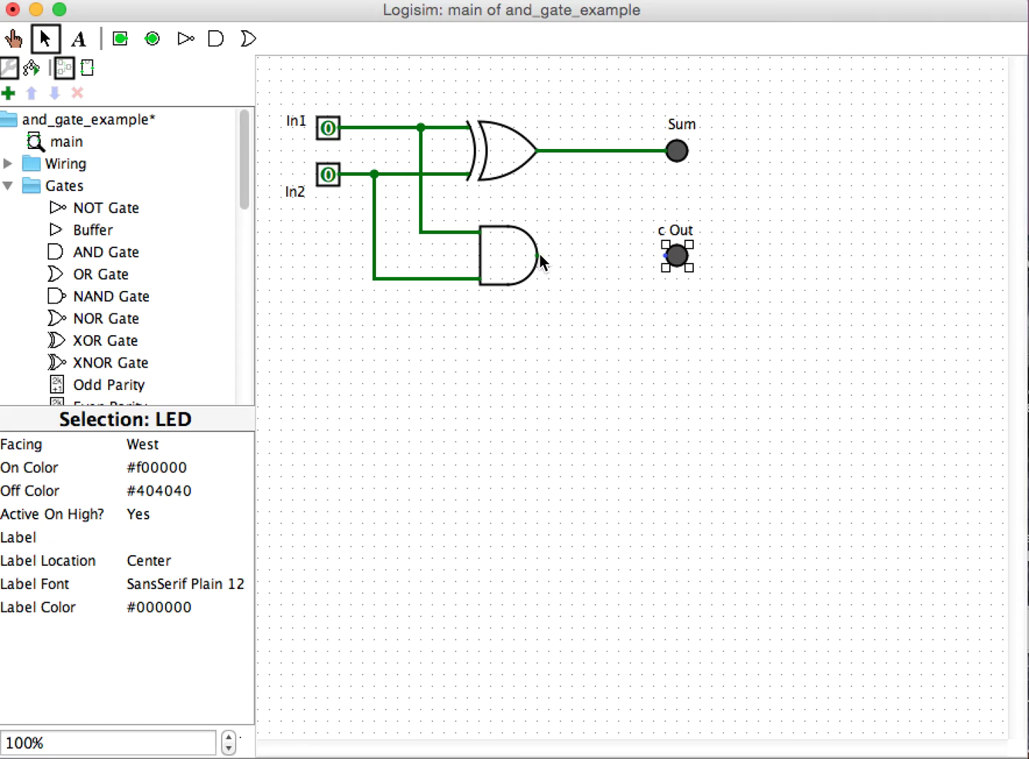
left_click_drag(538, 255, 665, 254)
left_click(347, 82)
- Toggle In1 and In2 through test values, ending with both at 1 so c Out lights
left_click(14, 39)
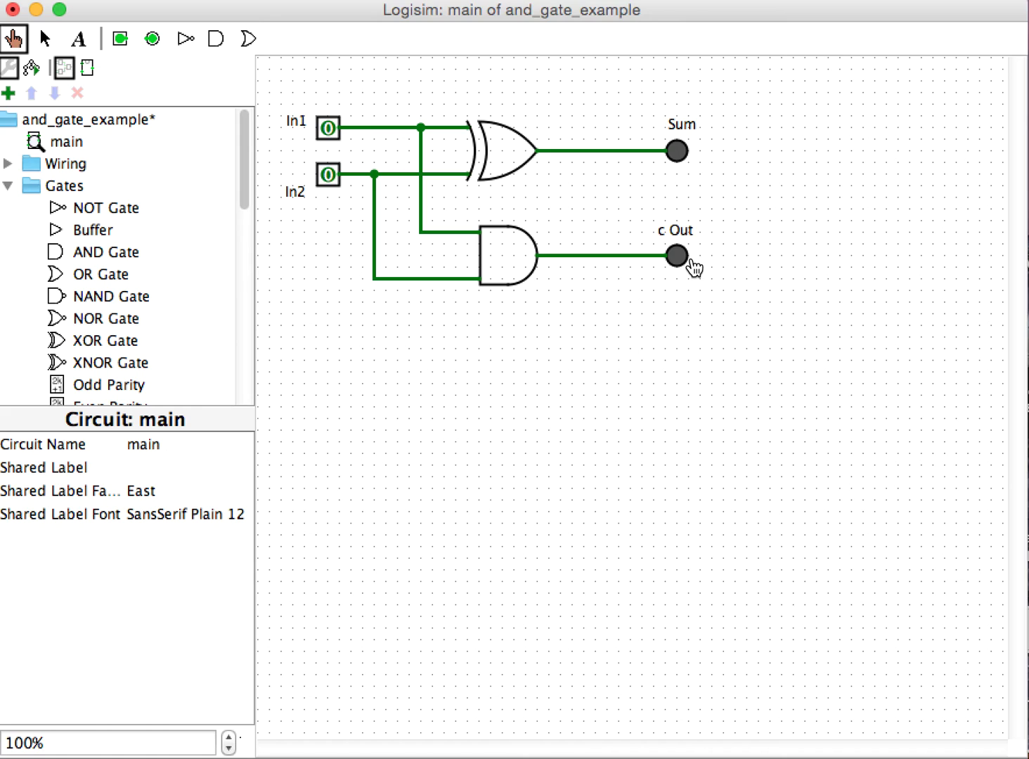
left_click(328, 128)
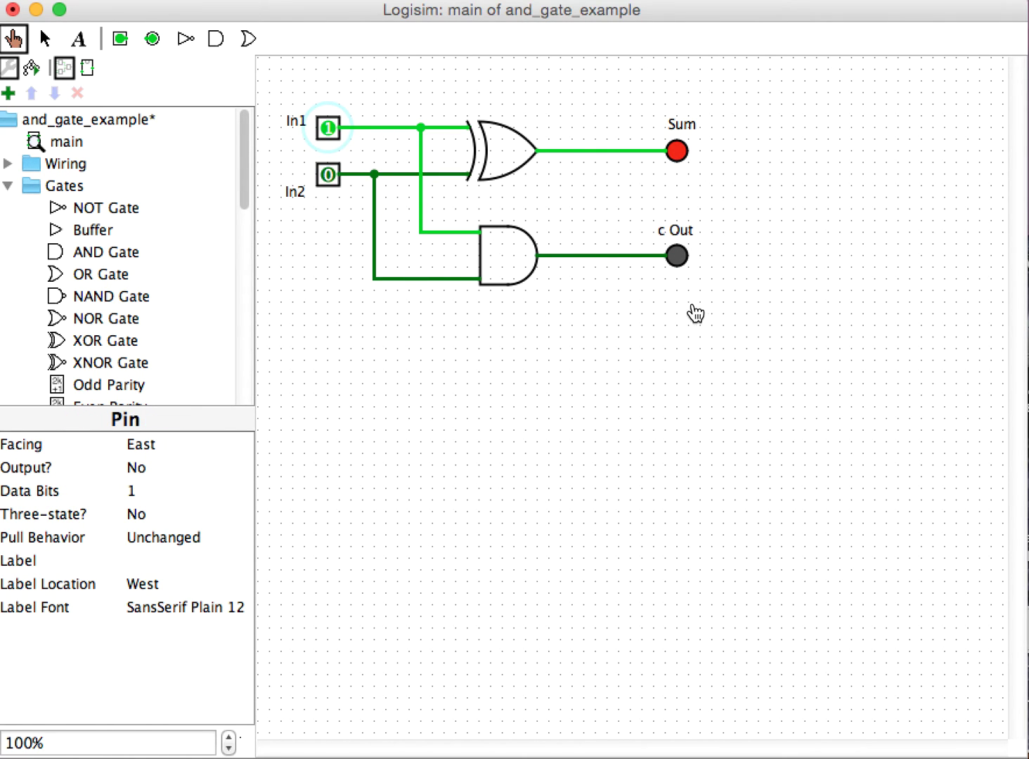
left_click(329, 129)
left_click(328, 176)
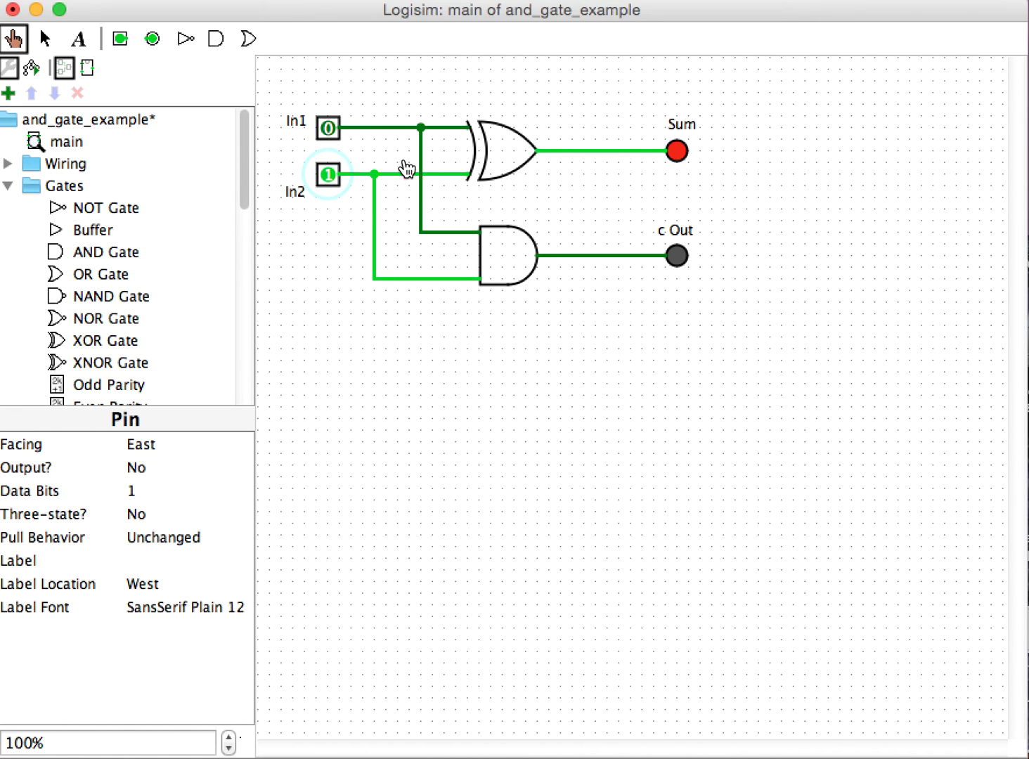
left_click(327, 129)
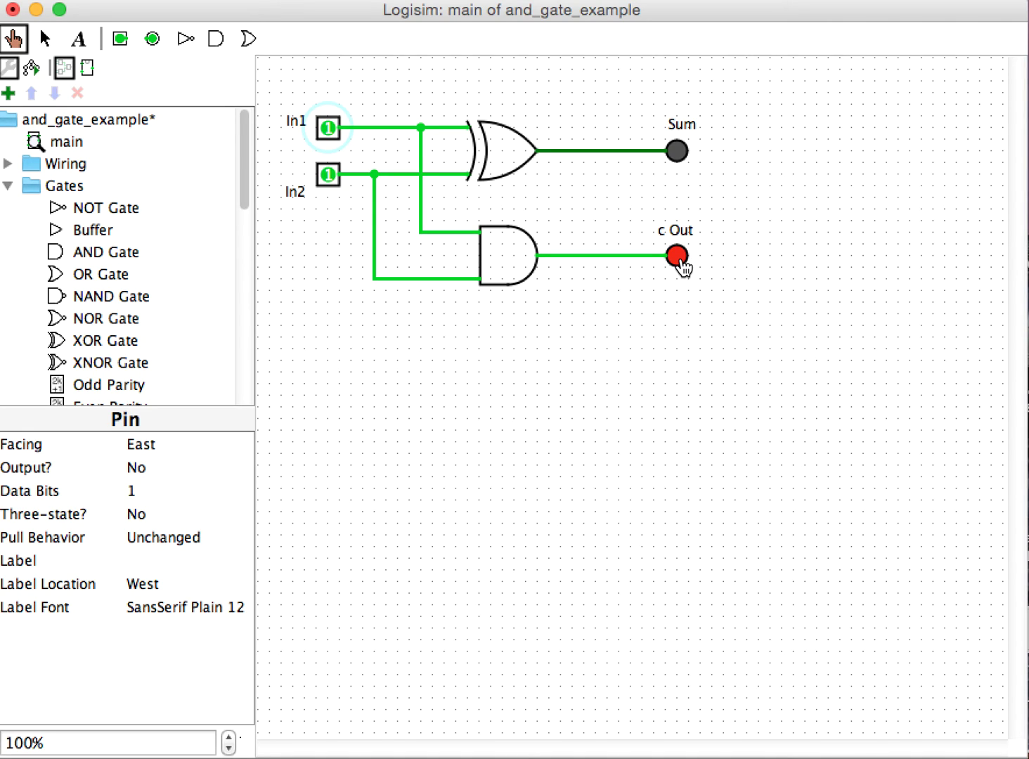
- Add the title label 'Half - Adder' above the circuit
left_click(80, 40)
left_click(407, 88)
type("H")
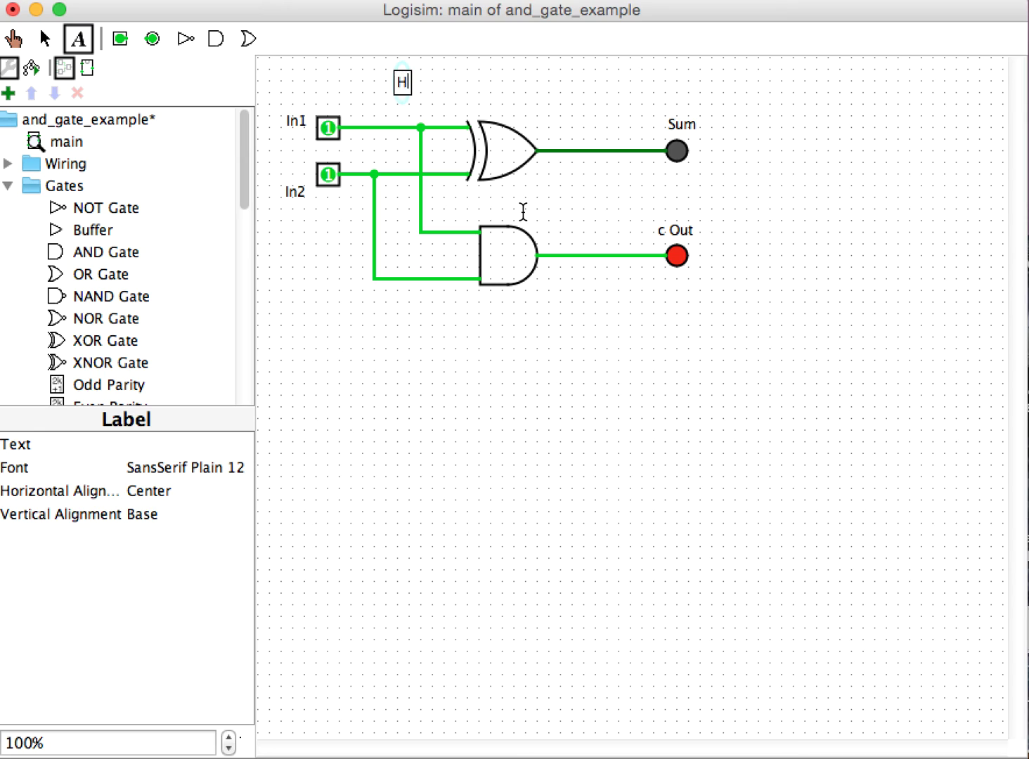
type("alf - Adder")
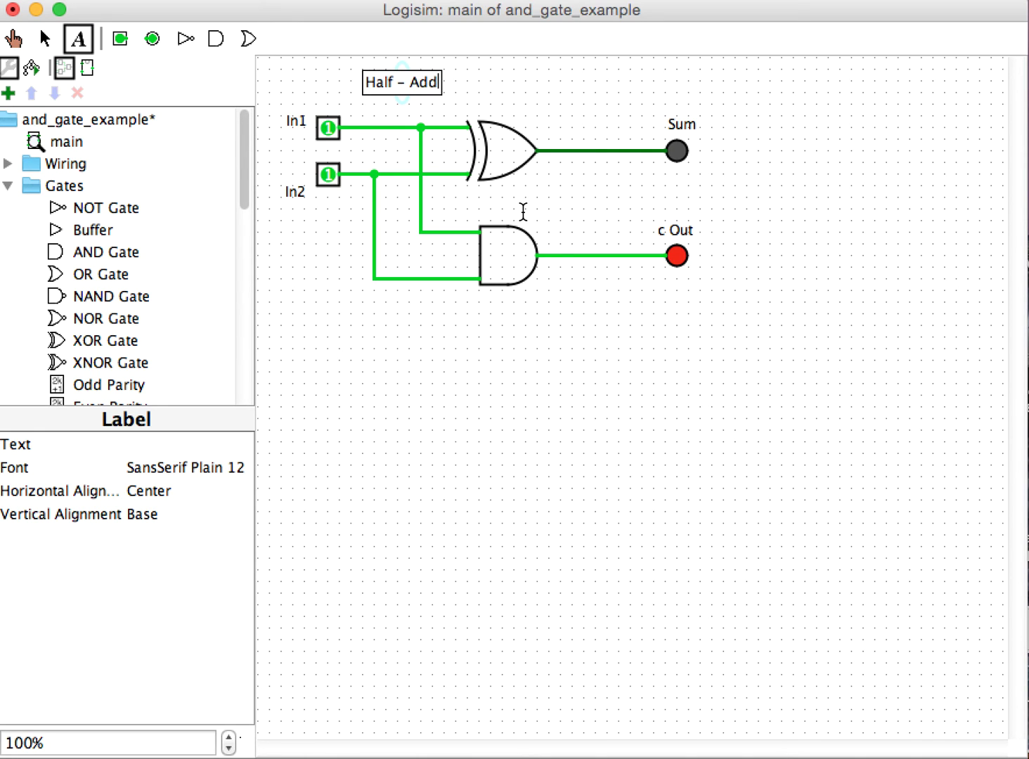